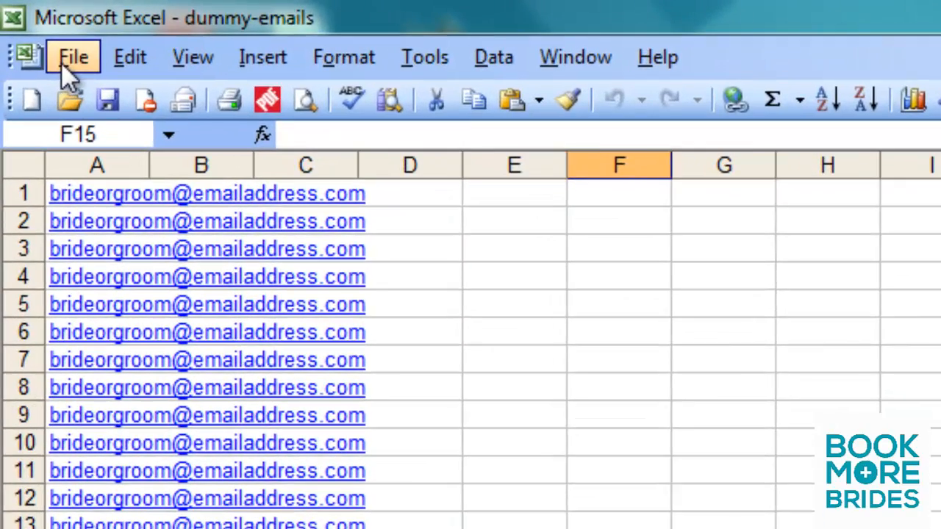
Step: Save the dummy-emails workbook to the Desktop in CSV (Comma delimited) format, keeping that format despite incompatible features
click(73, 57)
click(78, 93)
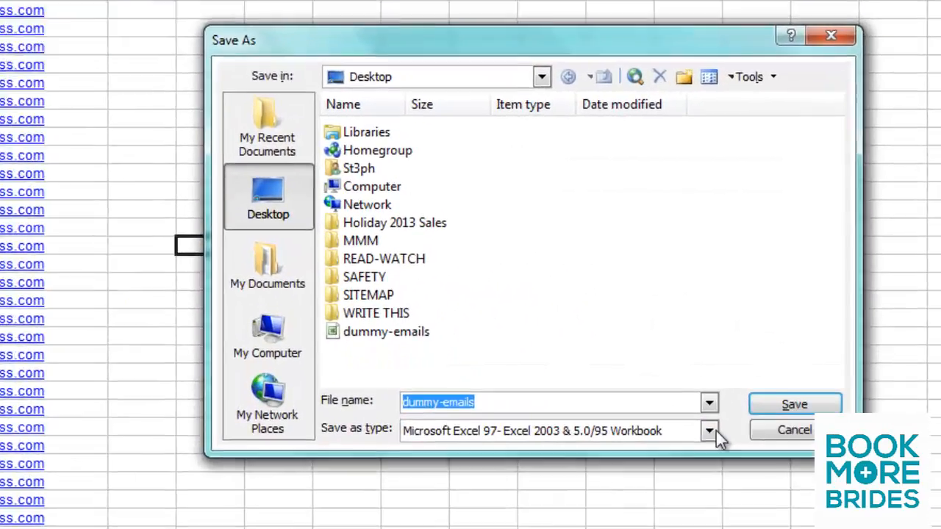
click(713, 431)
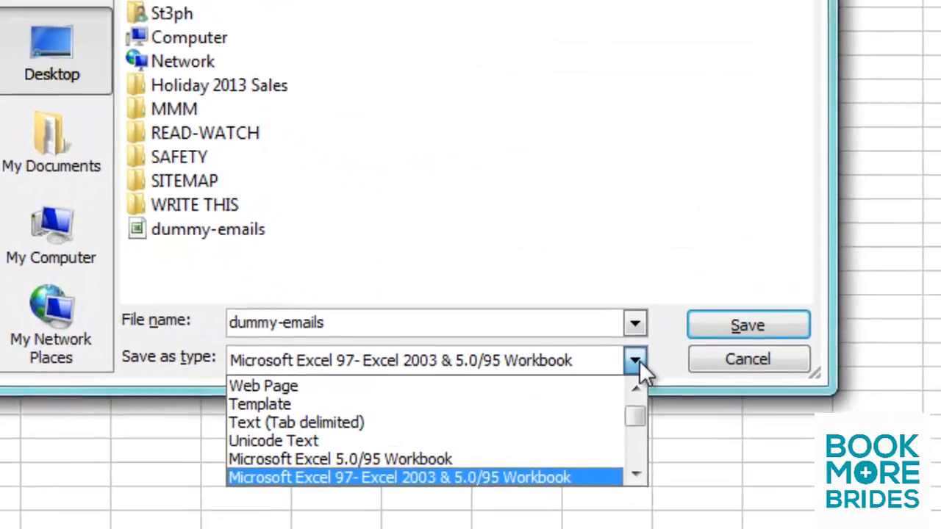
click(636, 475)
click(636, 474)
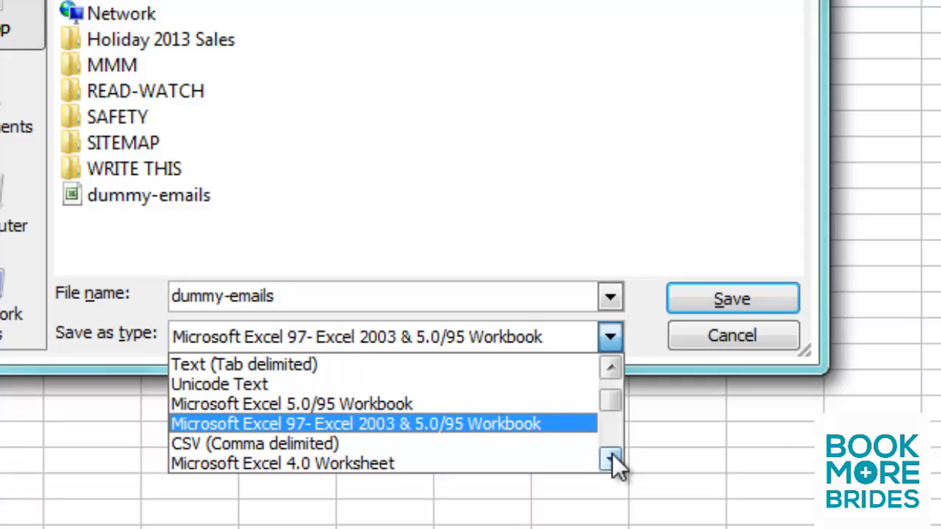
click(553, 449)
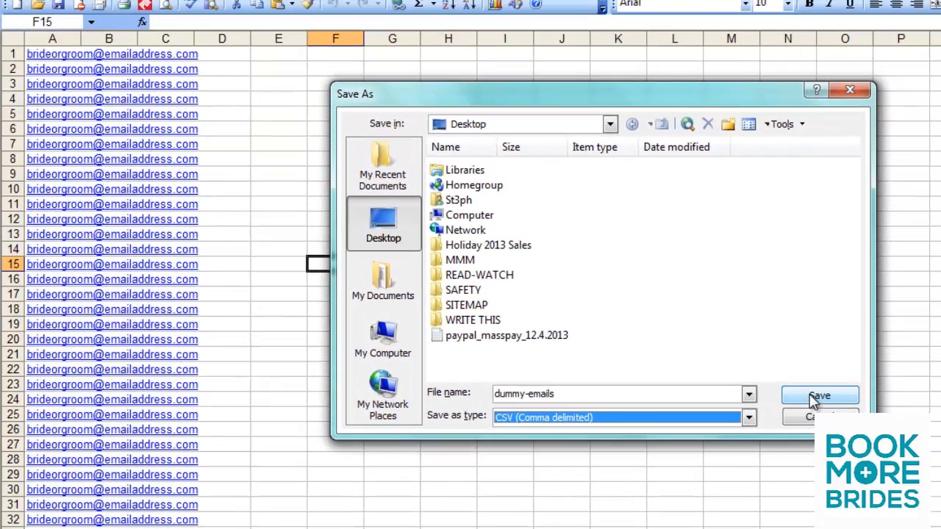
click(818, 397)
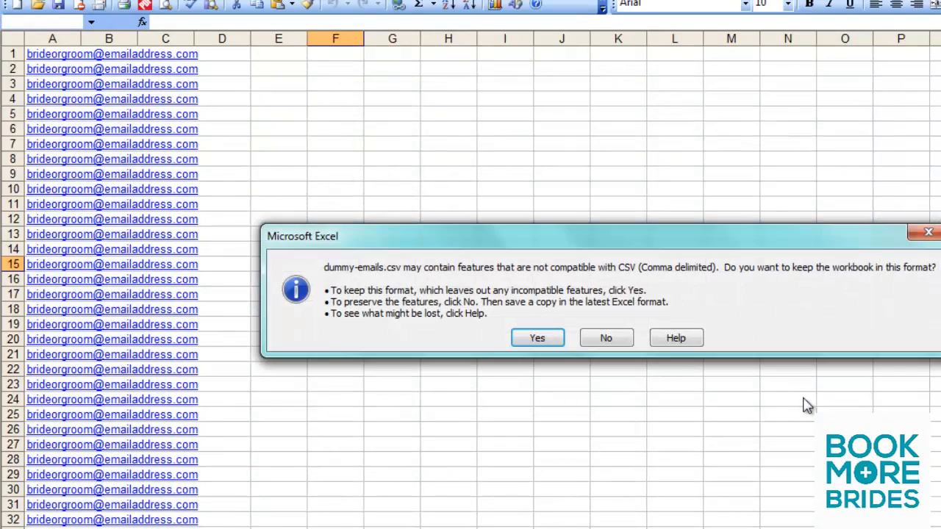
click(537, 340)
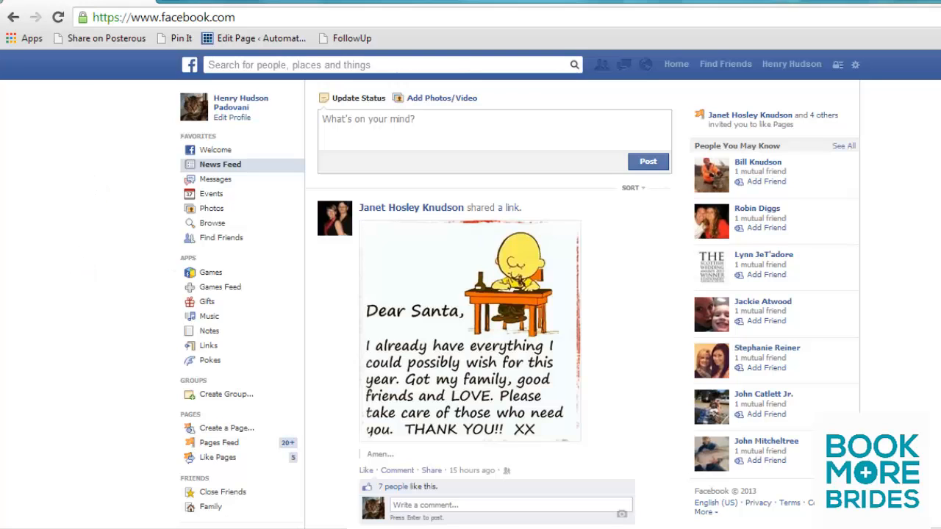
Step: In the web browser, go to Facebook's Power Editor at facebook.com/ads/manage/powereditor
scroll(489, 309, down, 7)
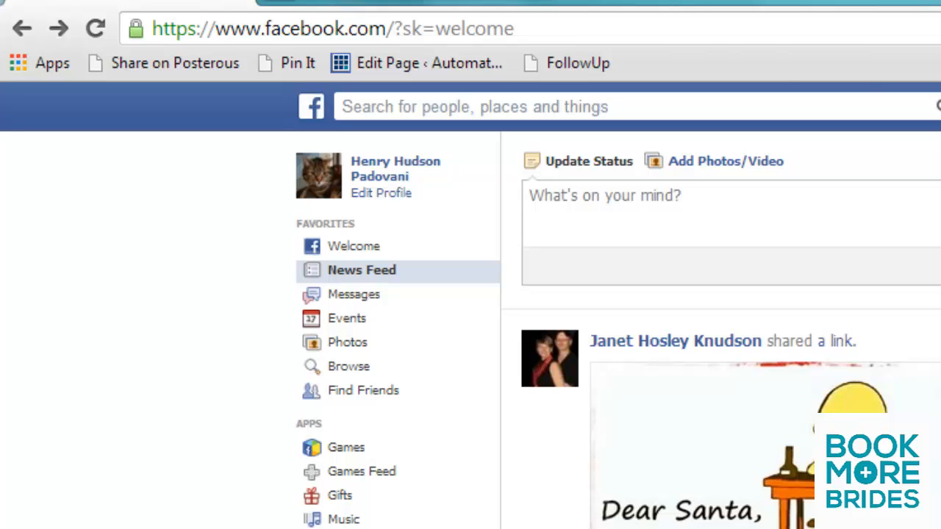
click(616, 34)
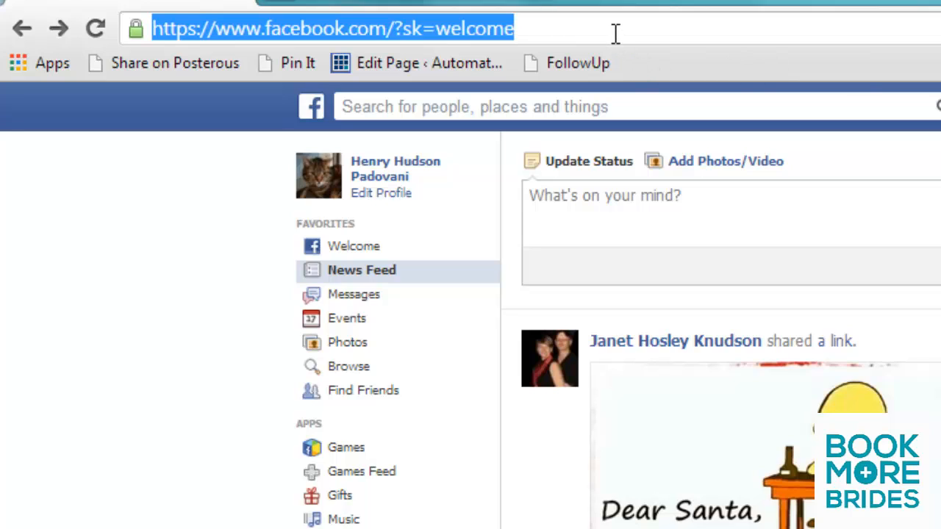
text(facebook.com)
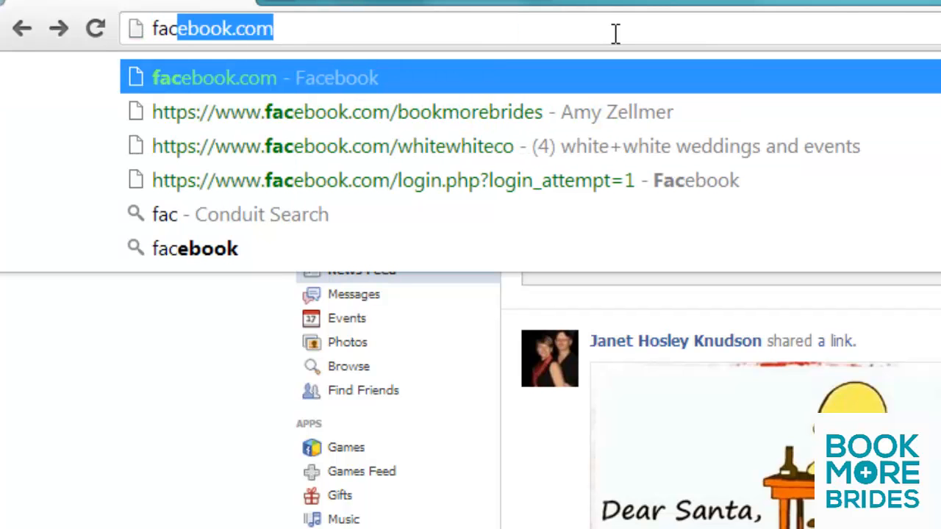
text(/)
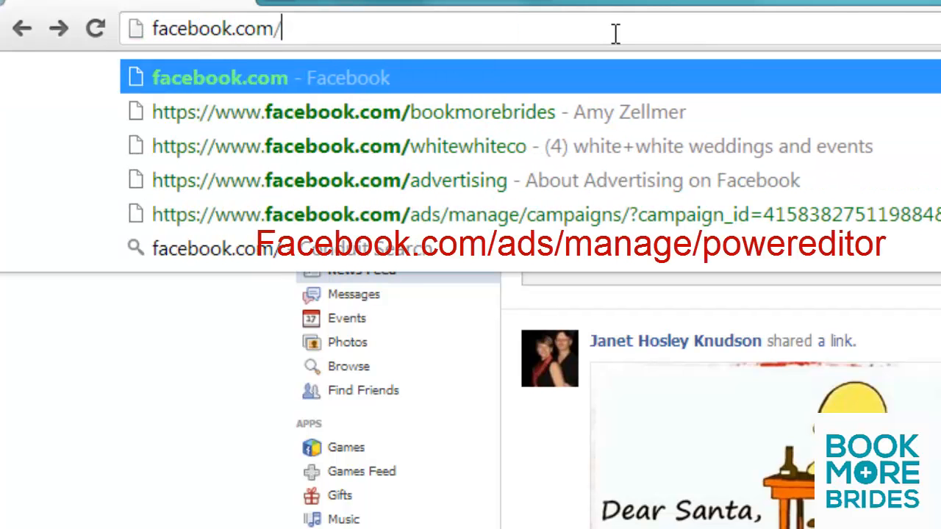
text(ads/manage/)
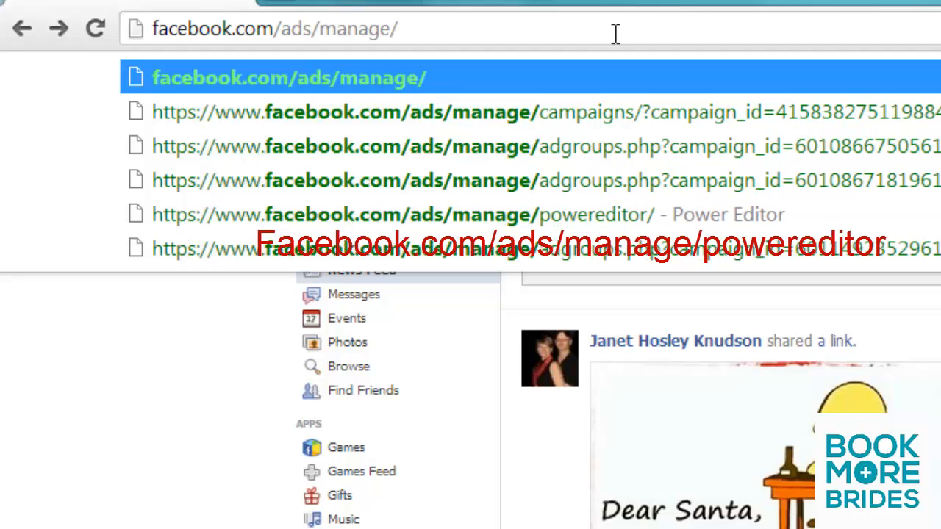
text(powereditor)
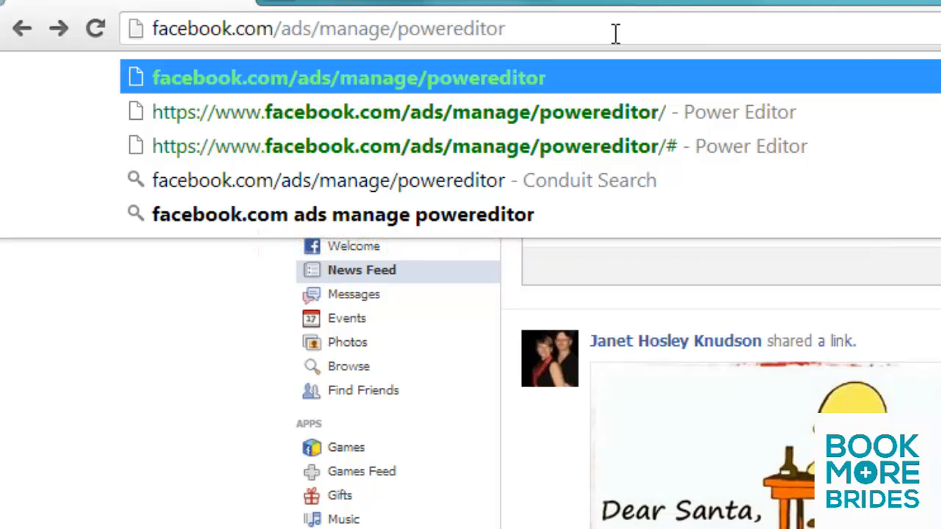
key(Return)
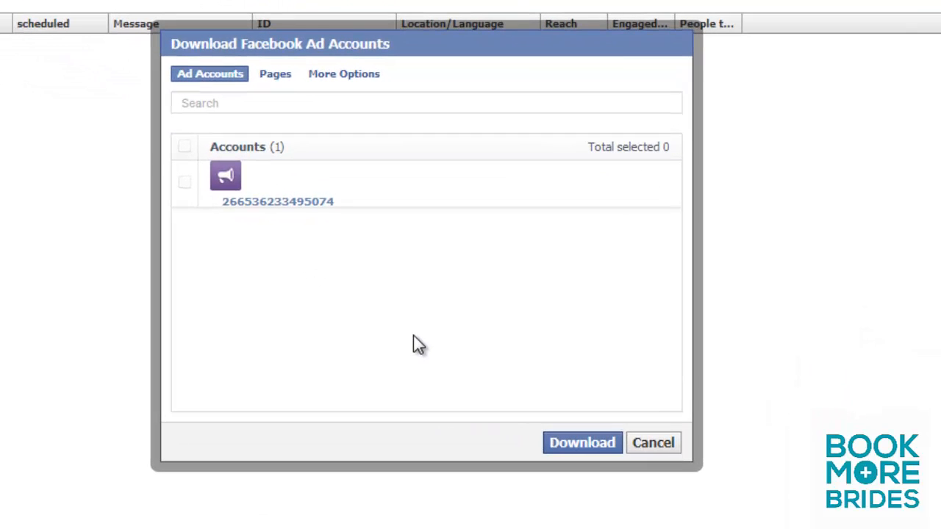
Step: Download the listed Facebook ad account to Power Editor
click(585, 446)
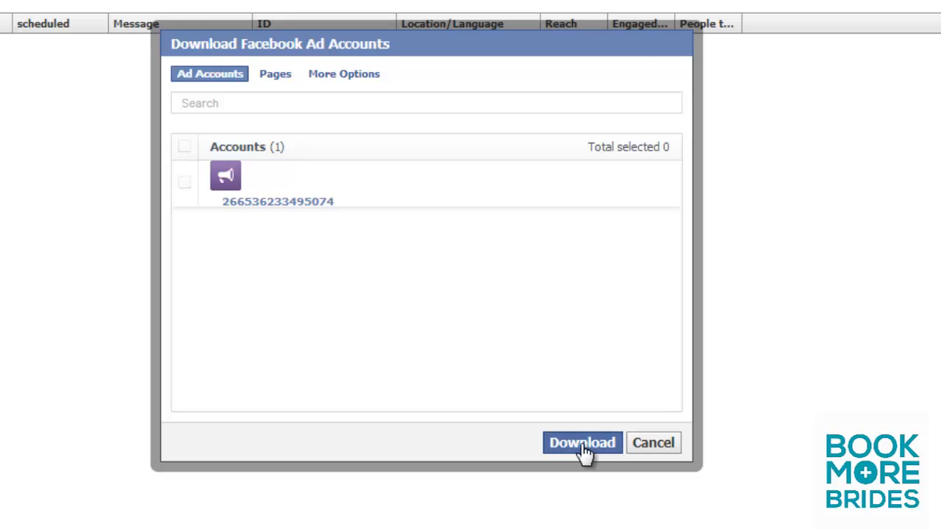
click(616, 108)
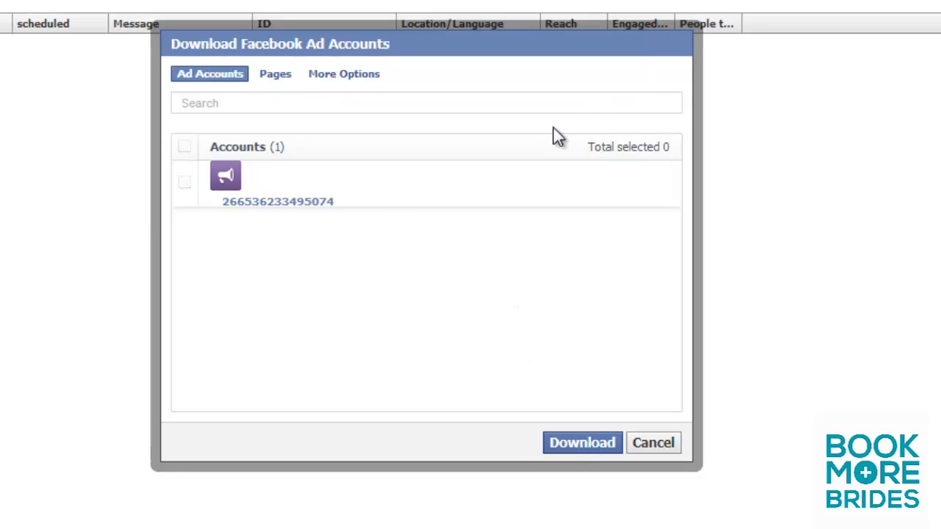
click(336, 204)
click(564, 444)
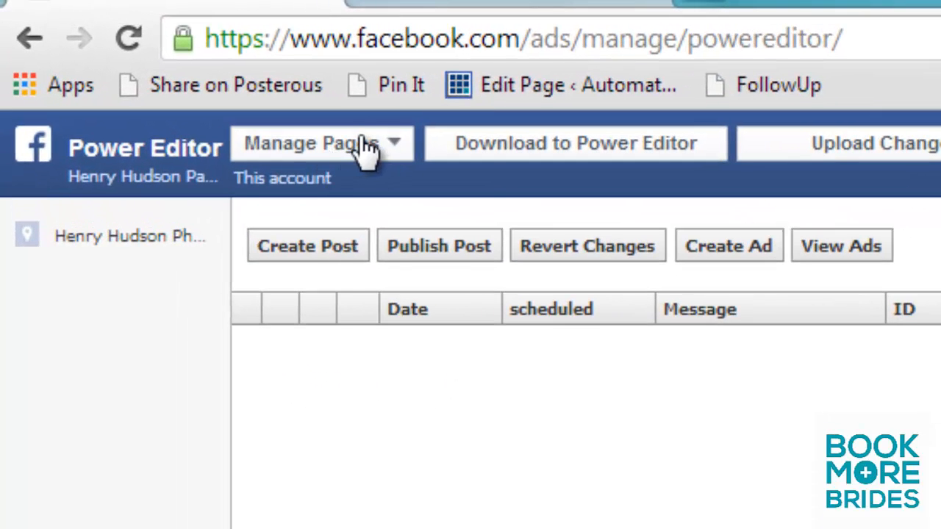
Step: Switch Power Editor from Manage Pages to the ad account and open its audiences
click(359, 142)
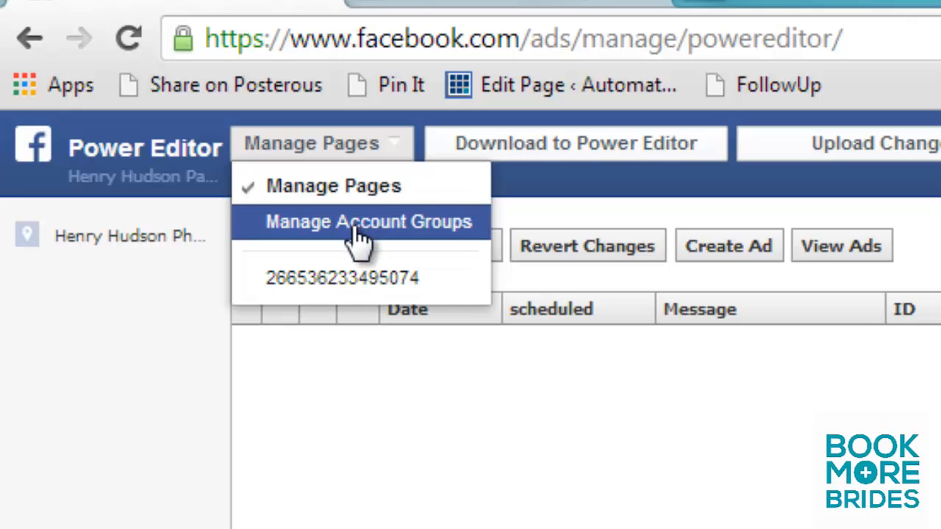
click(339, 298)
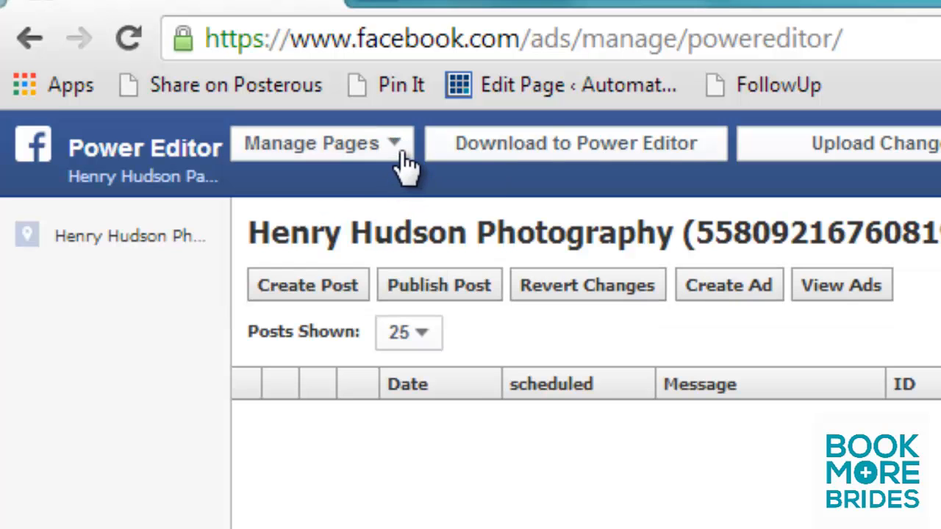
click(396, 147)
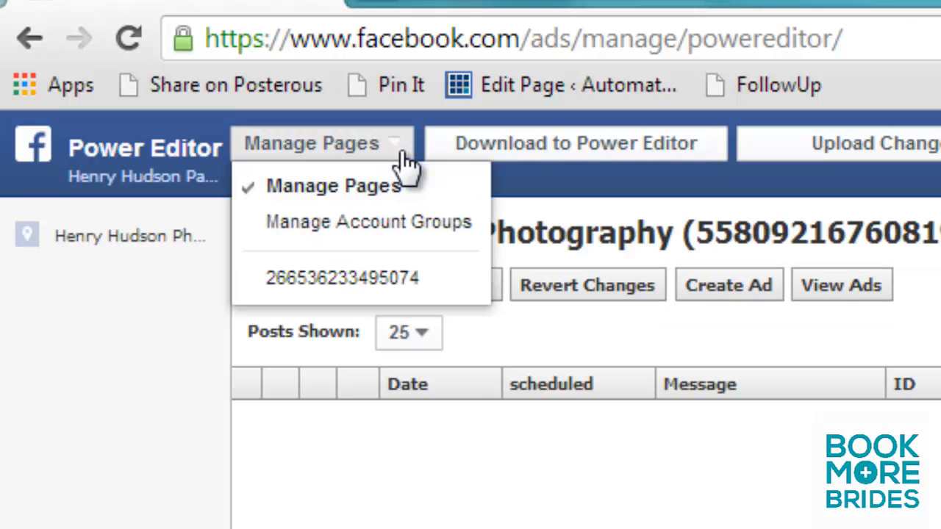
click(365, 283)
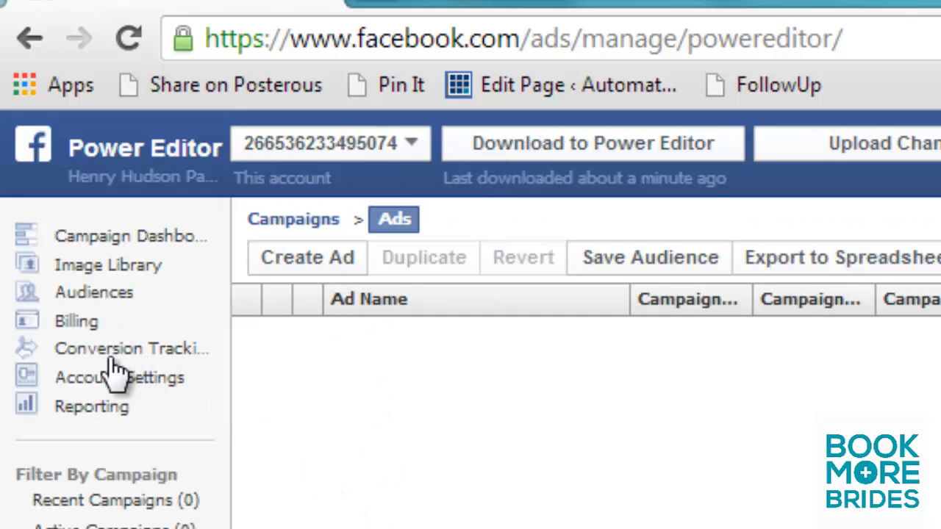
click(95, 295)
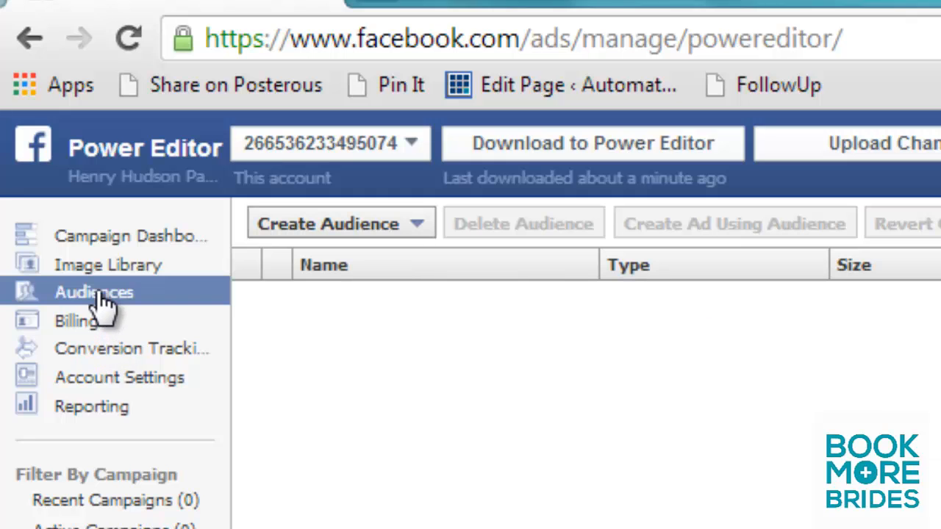
Step: Start creating a Custom Audience and accept the Custom Audiences Terms after going through them to the end
click(418, 227)
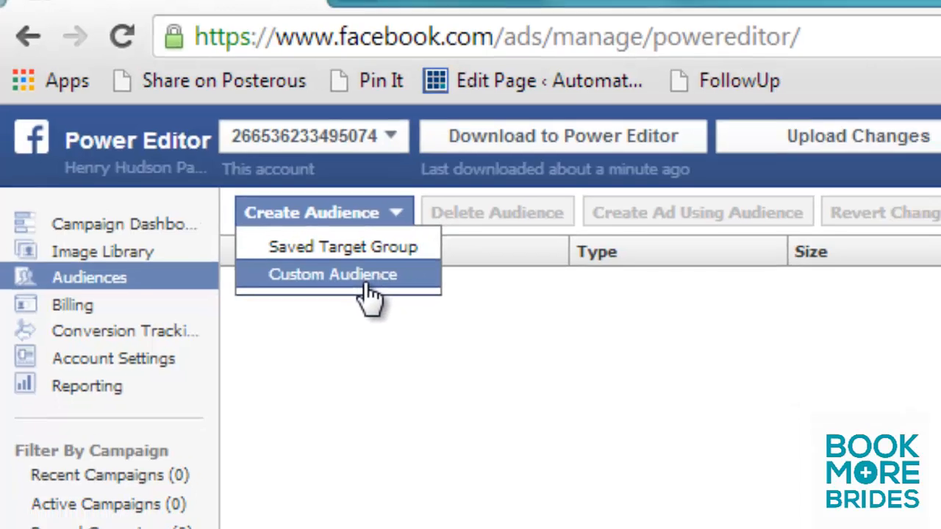
click(387, 298)
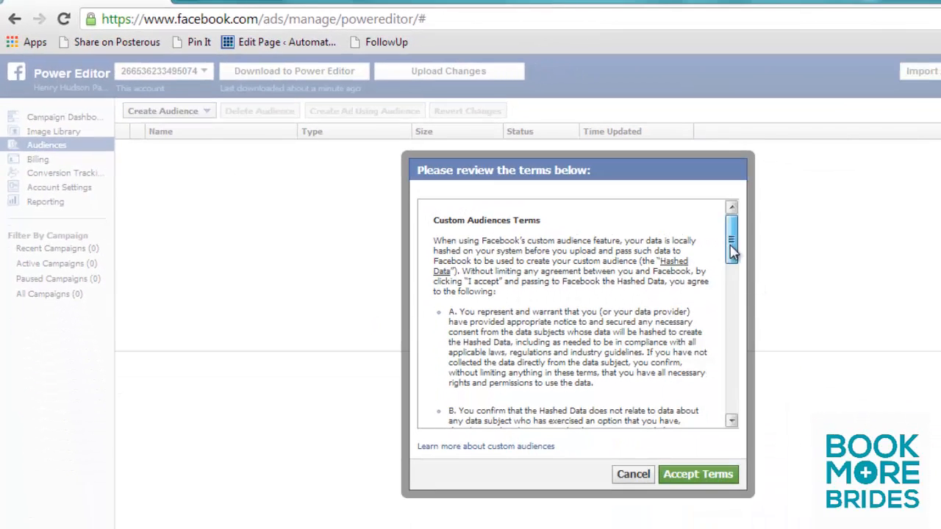
drag(733, 242, 731, 435)
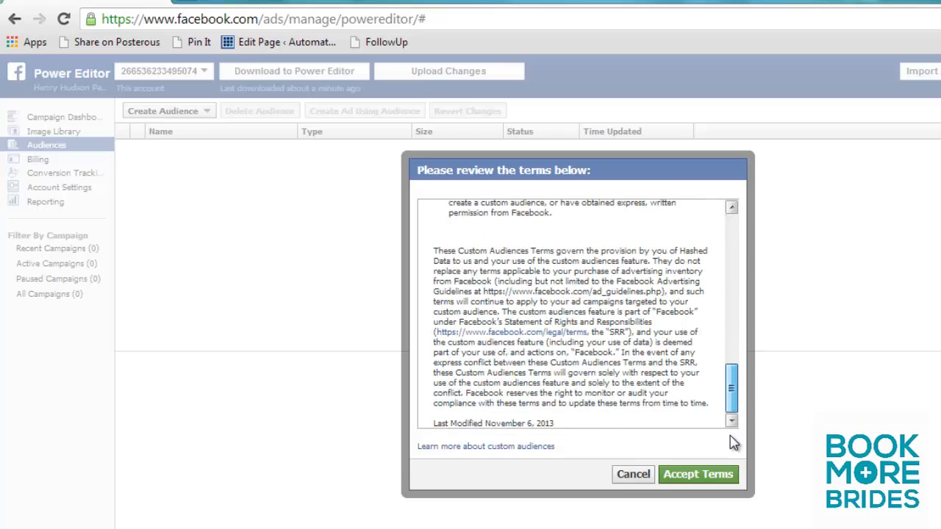
click(680, 475)
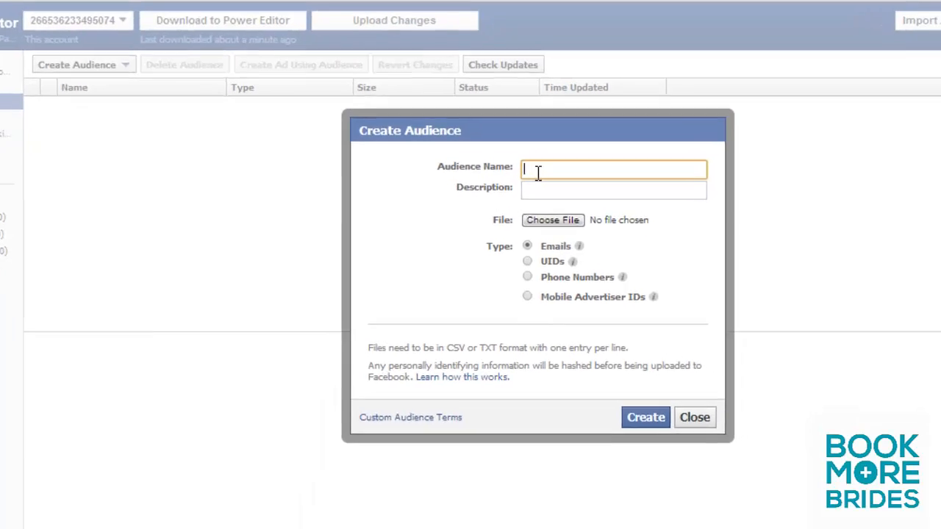
Step: Create the custom audience "HH Photo Leads" of type Emails from the dummy-emails CSV file on the Desktop, and dismiss the upload report
text(HH)
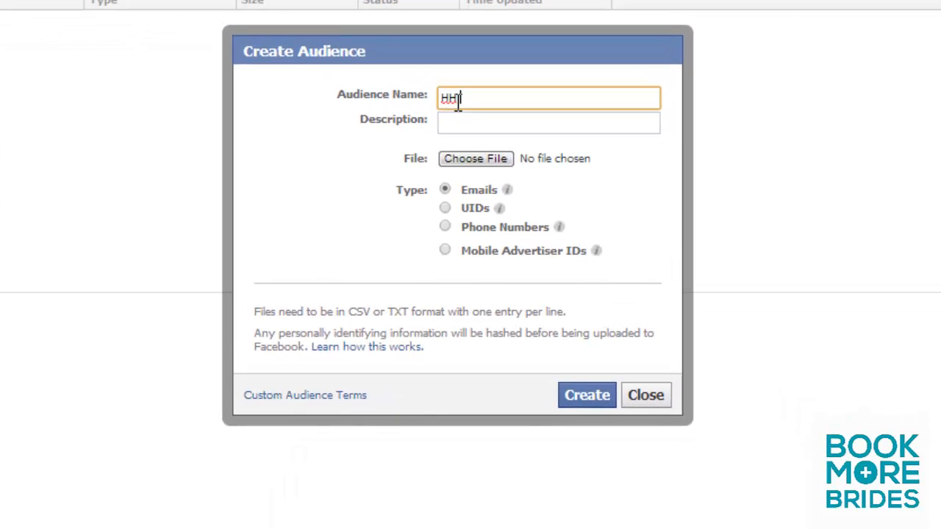
text( Photo Leads)
click(469, 164)
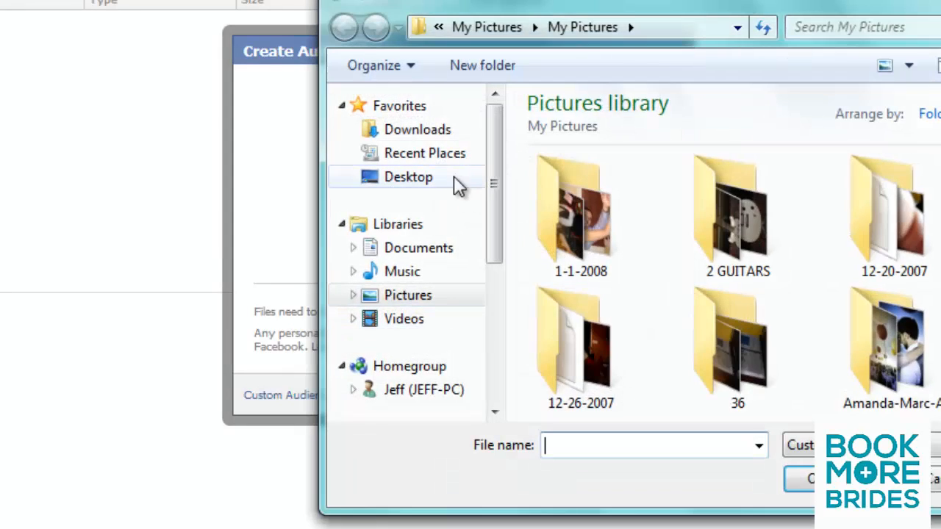
click(428, 183)
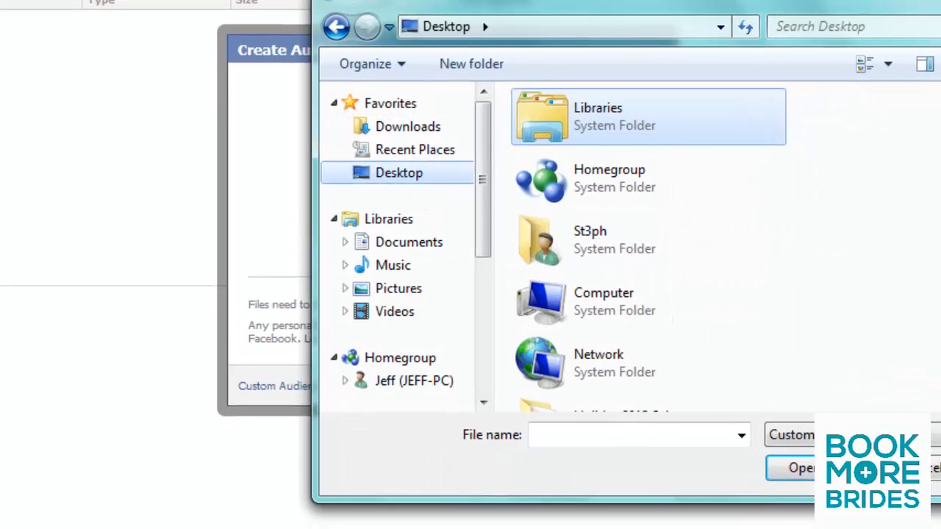
click(912, 413)
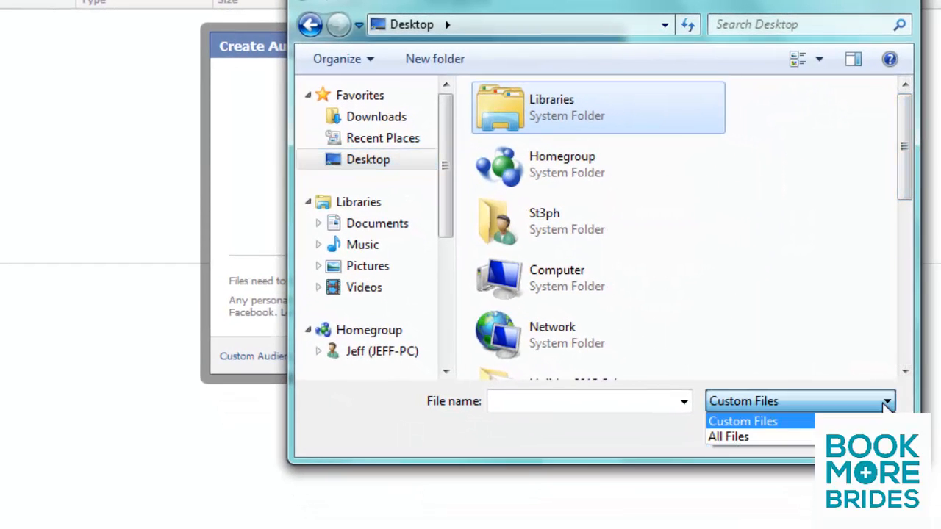
click(728, 436)
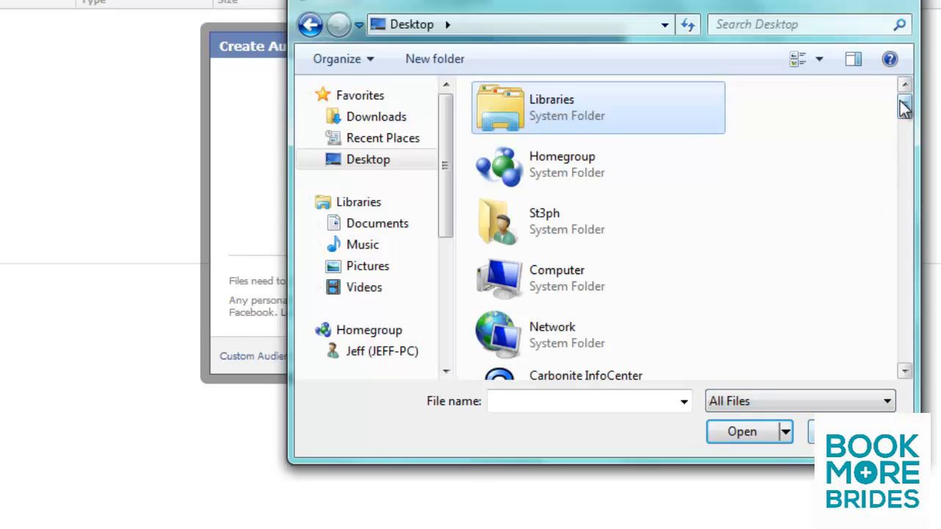
drag(906, 100, 911, 236)
click(625, 239)
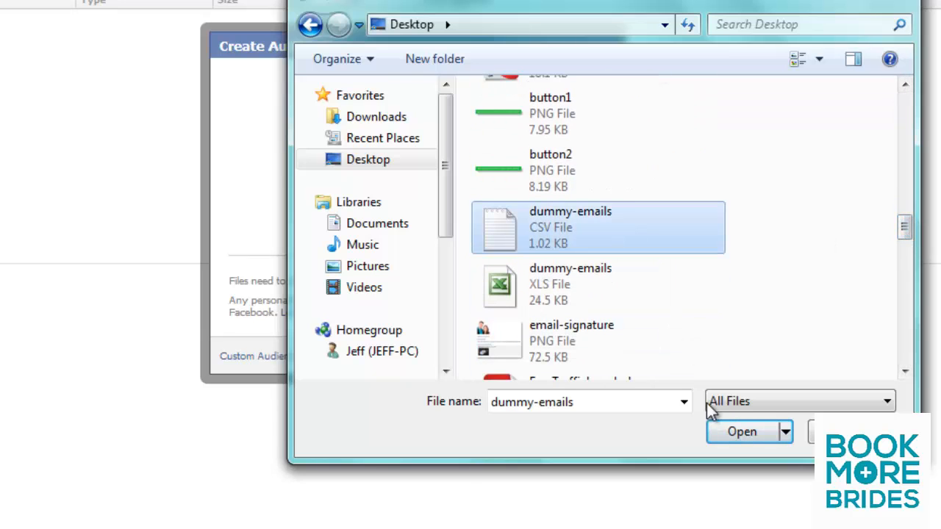
click(726, 434)
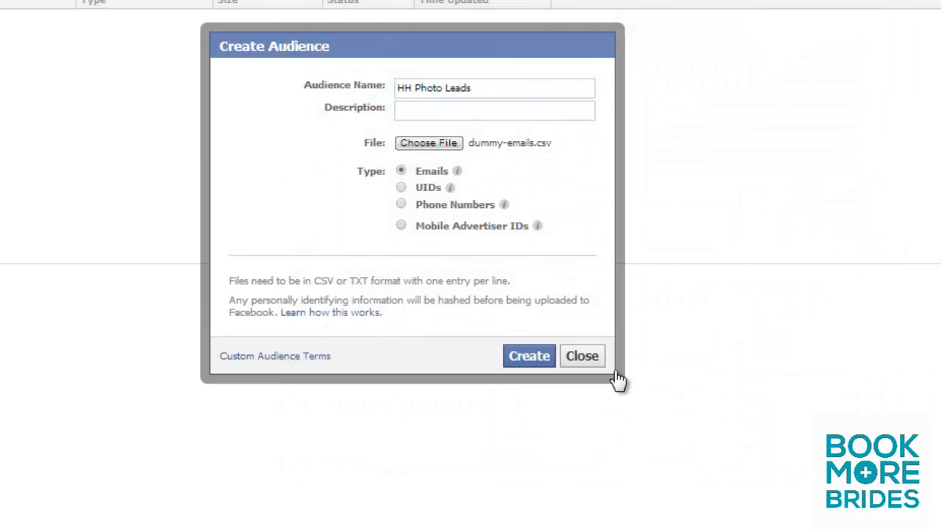
click(563, 389)
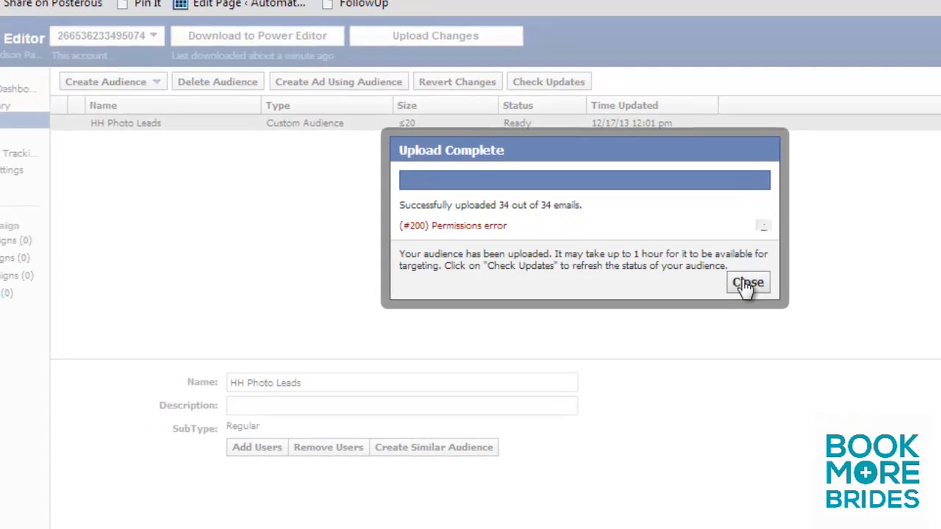
click(730, 265)
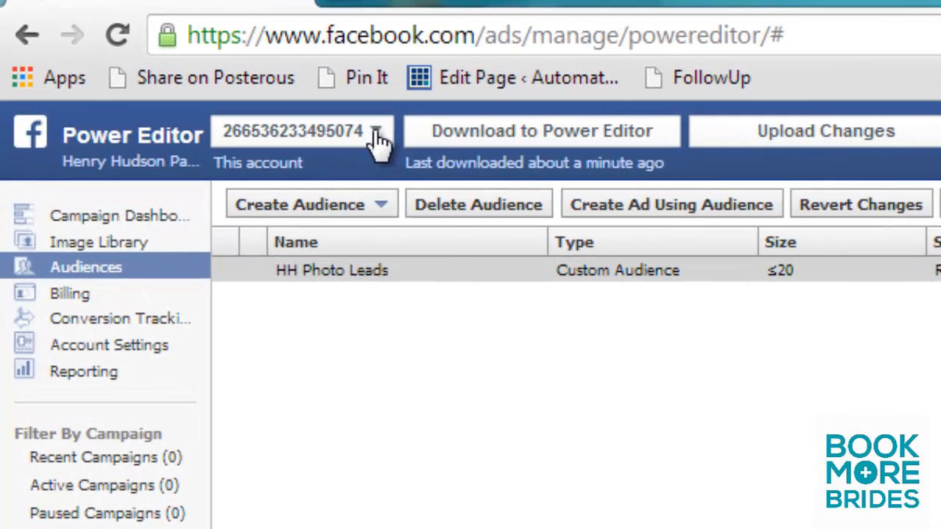
Step: Switch from the ad account to Manage Pages and start a new unpublished post for the photography page
click(378, 140)
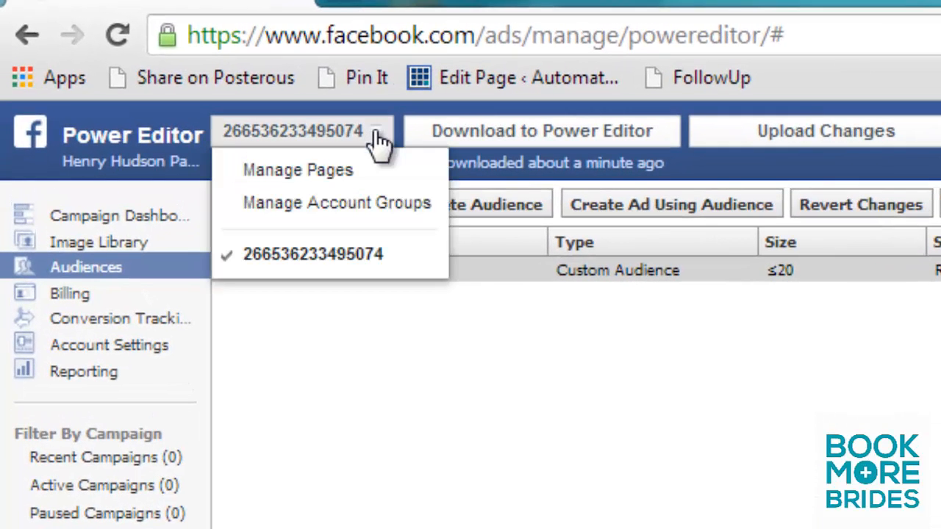
click(333, 171)
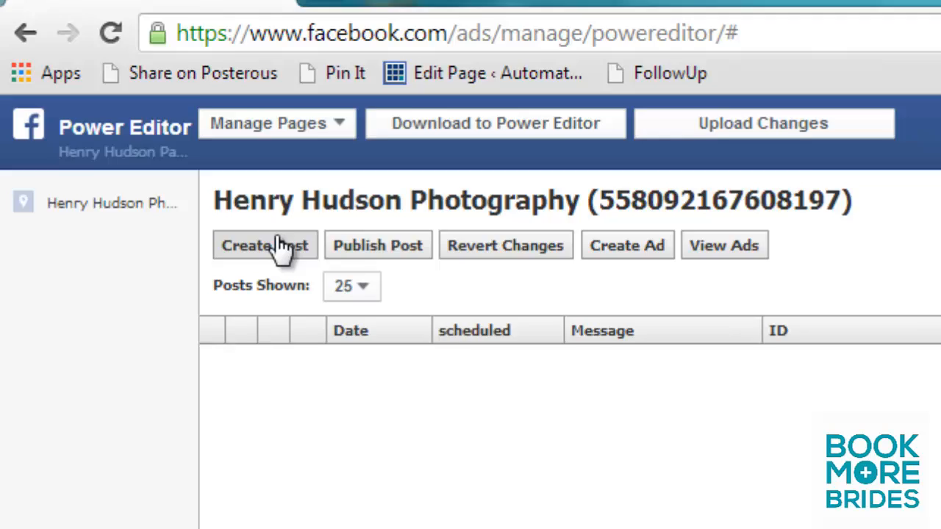
click(290, 262)
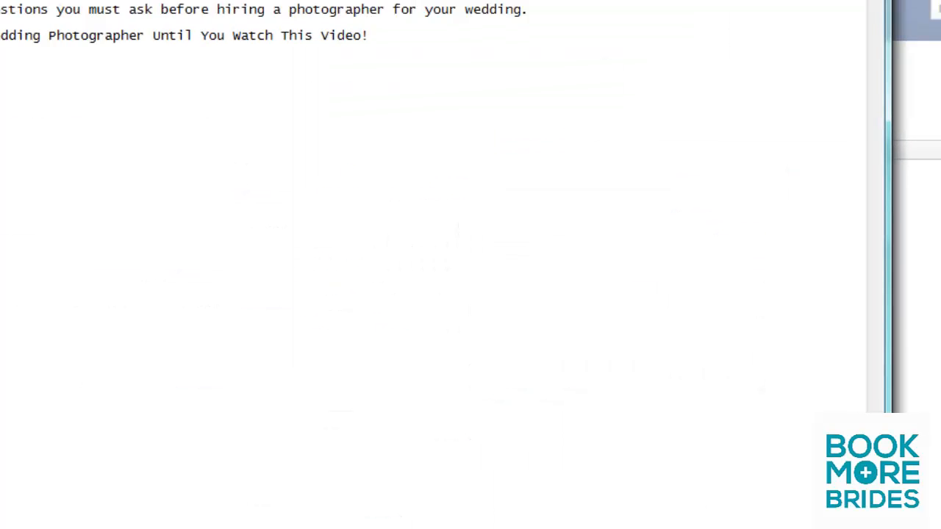
drag(155, 43, 0, 43)
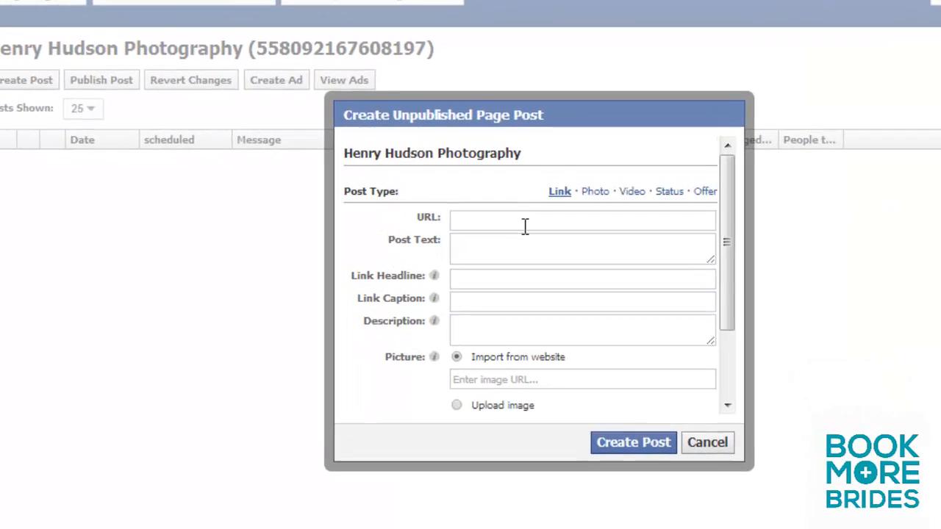
text(http://yourwebsite.com)
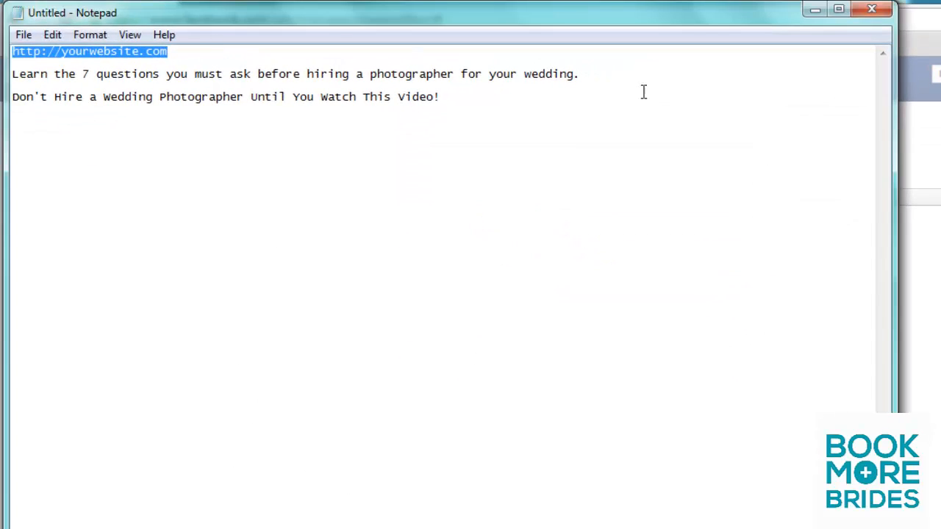
drag(581, 74, 3, 64)
key(ctrl+c)
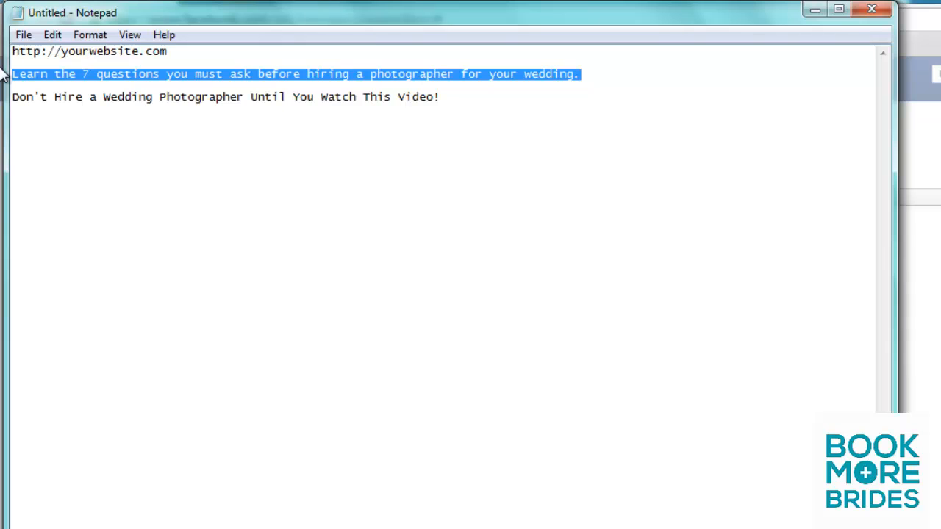
key(alt+Tab)
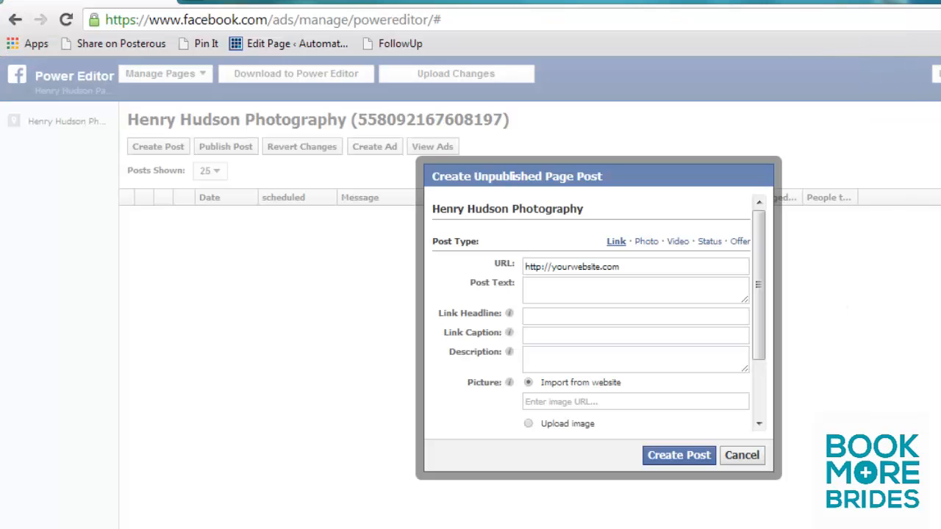
click(570, 292)
key(ctrl+v)
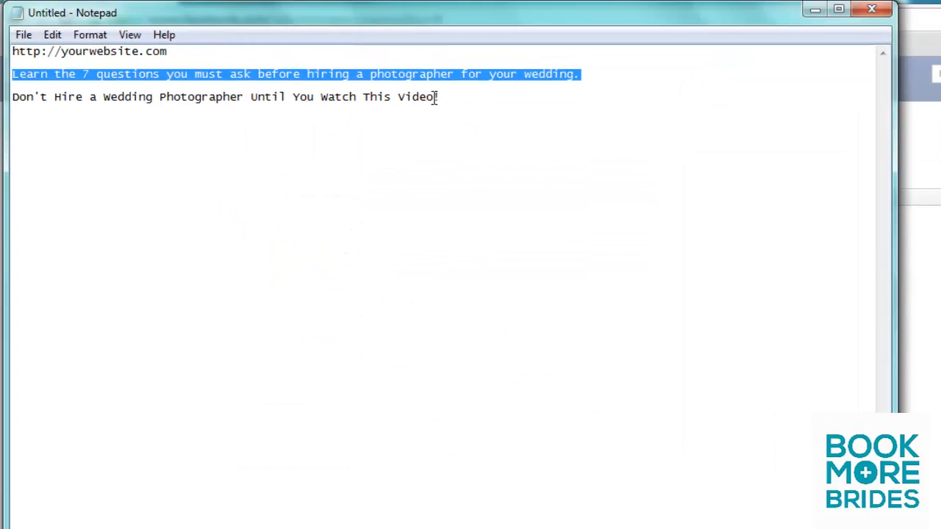
Step: Copy "Don't Hire a Wedding Photographer Until You Watch This Video!" from Notepad into the post's link headline
drag(434, 96, 4, 99)
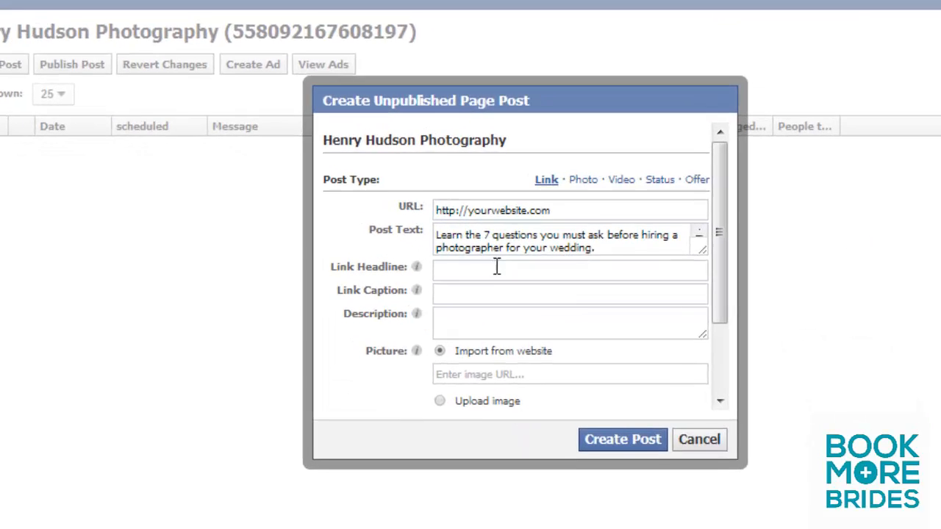
click(497, 267)
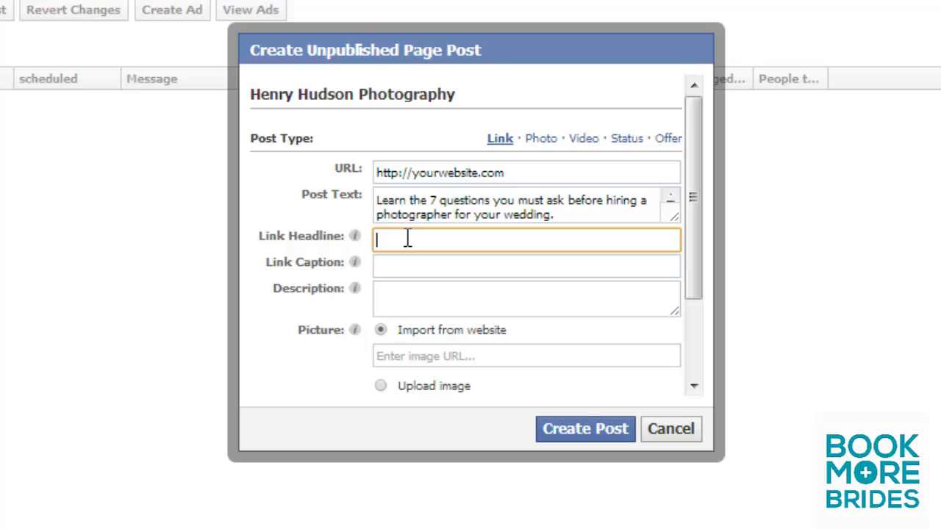
key(ctrl+v)
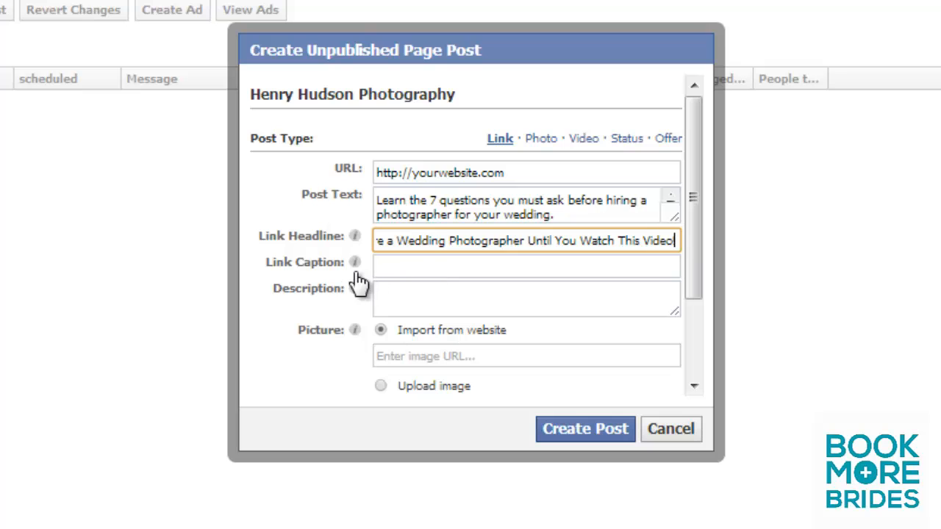
Step: Upload the image "shocked" from the Book More Brides > FB Ad Images folder in Documents as the post's picture
mouse_move(355, 333)
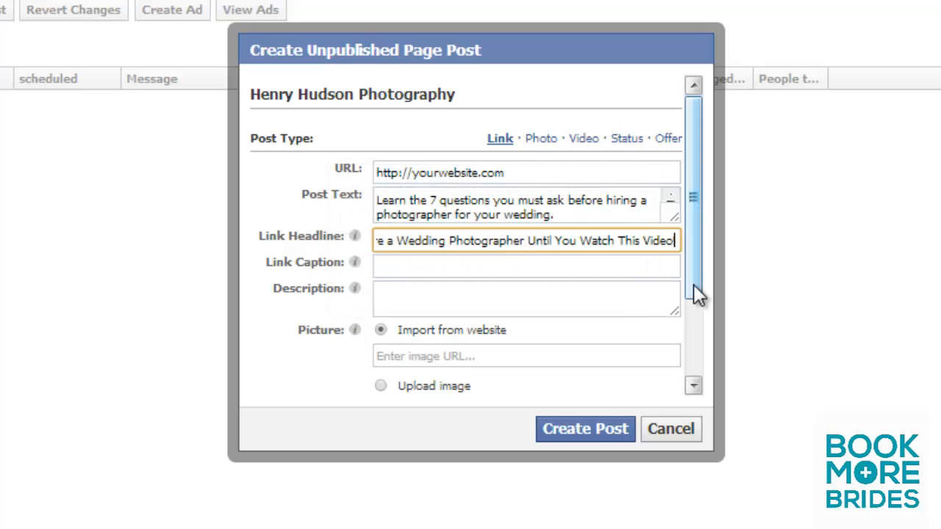
drag(694, 284, 699, 333)
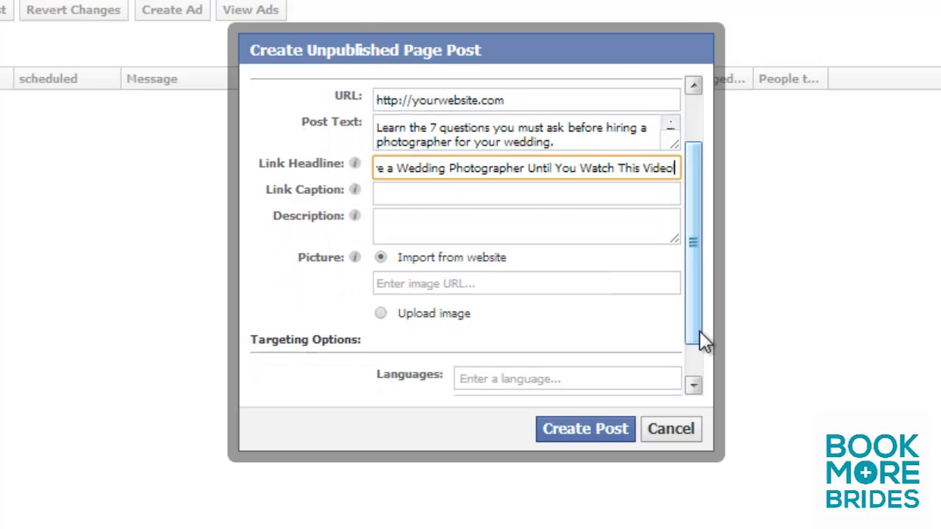
click(380, 313)
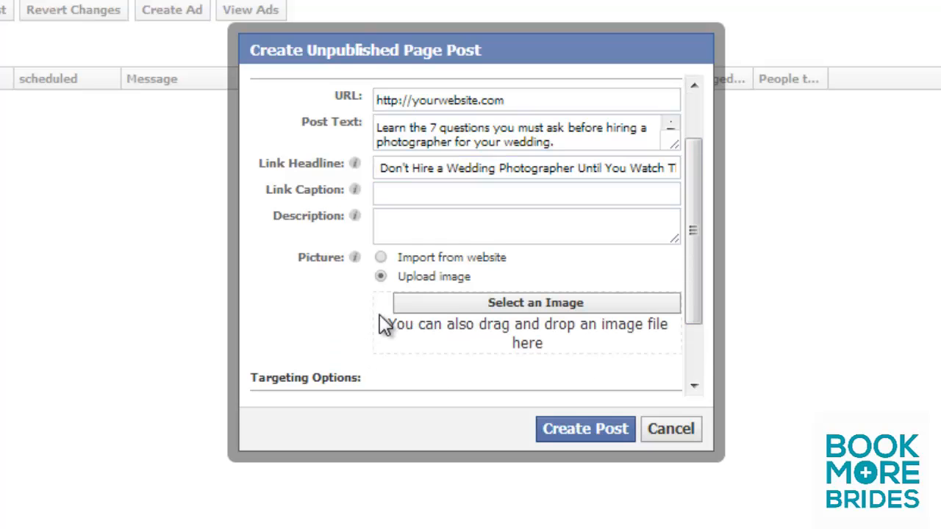
click(501, 304)
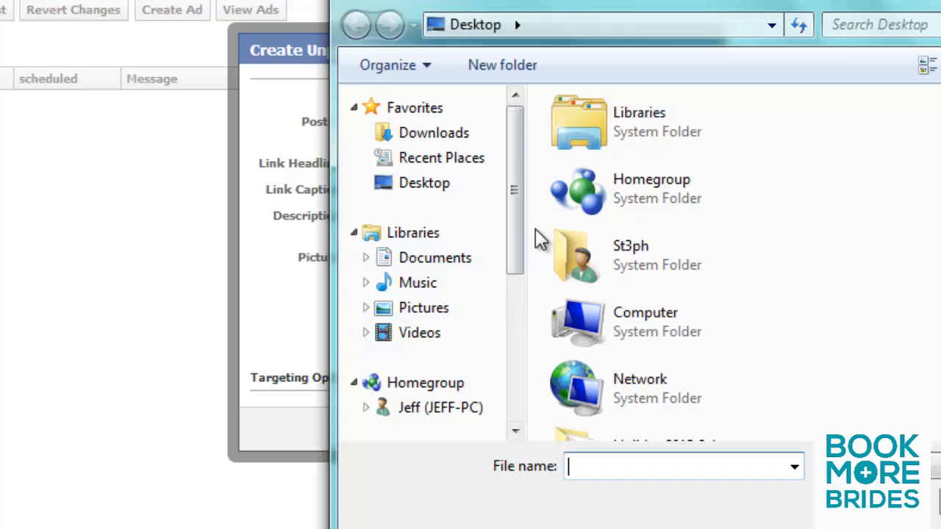
click(461, 265)
scroll(719, 311, down, 5)
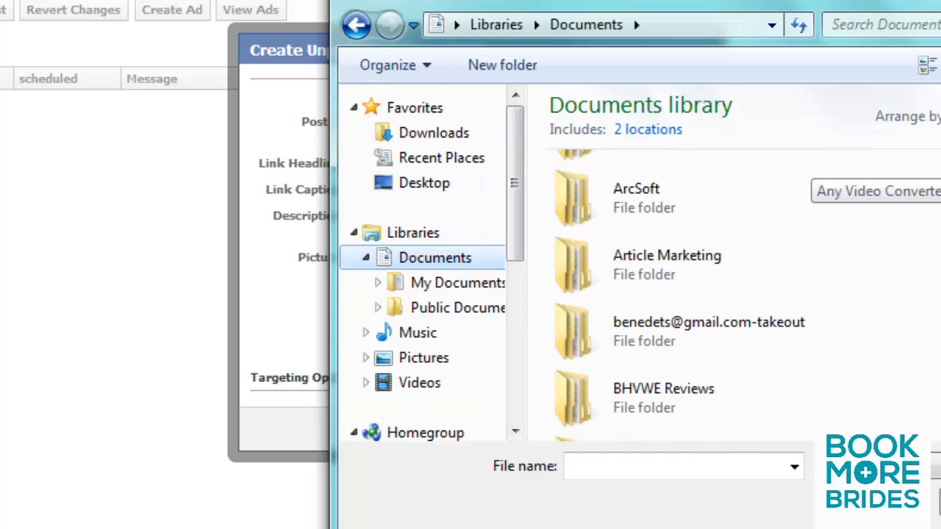
double_click(717, 312)
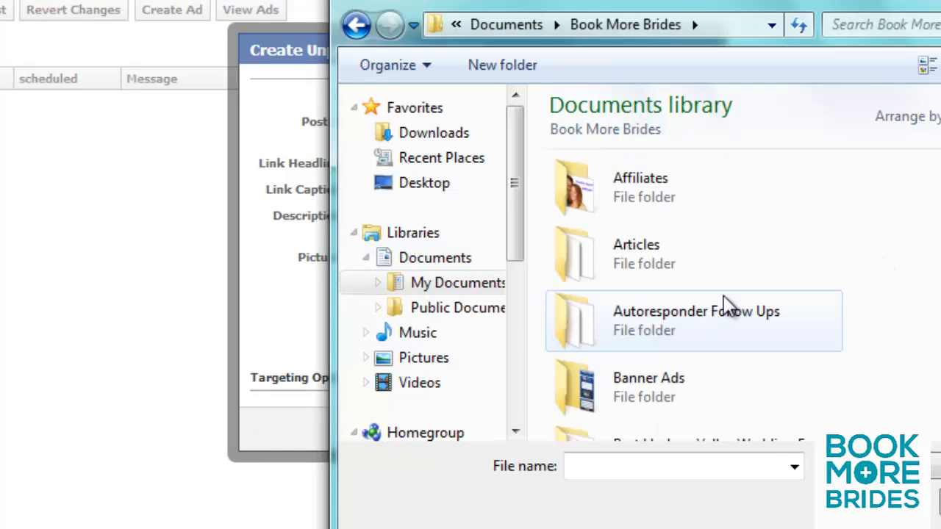
scroll(723, 305, down, 3)
scroll(772, 213, down, 5)
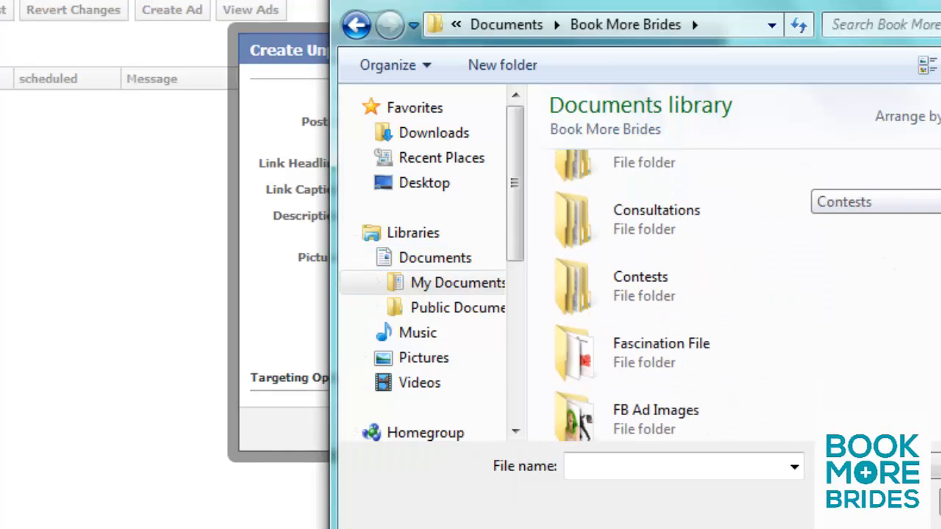
double_click(743, 301)
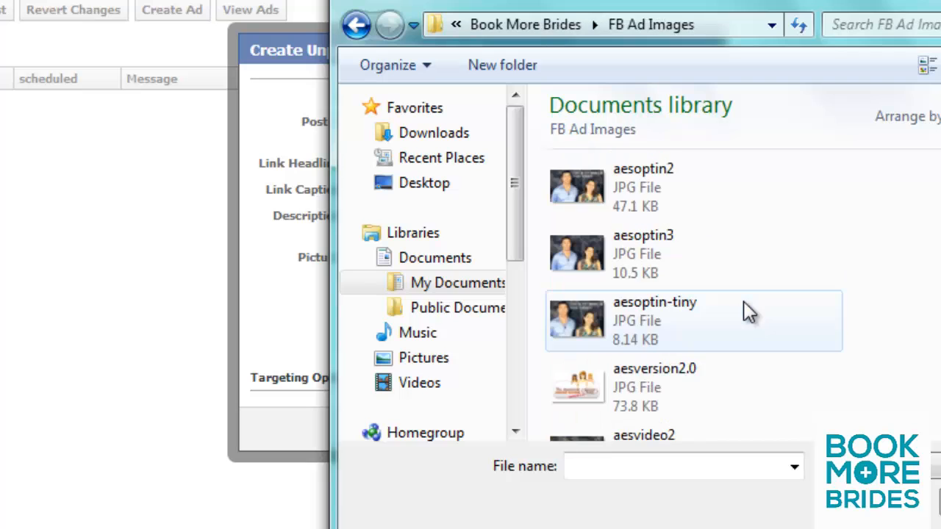
scroll(809, 191, down, 5)
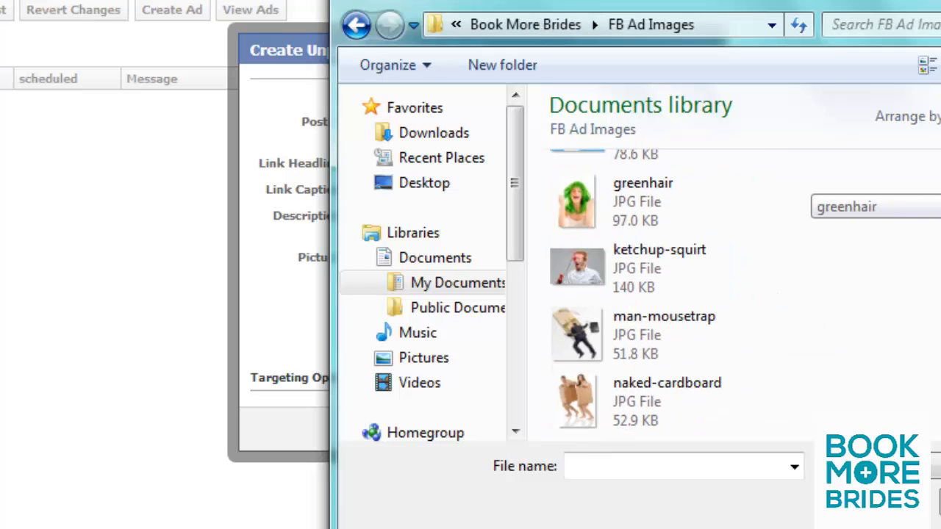
scroll(809, 191, down, 6)
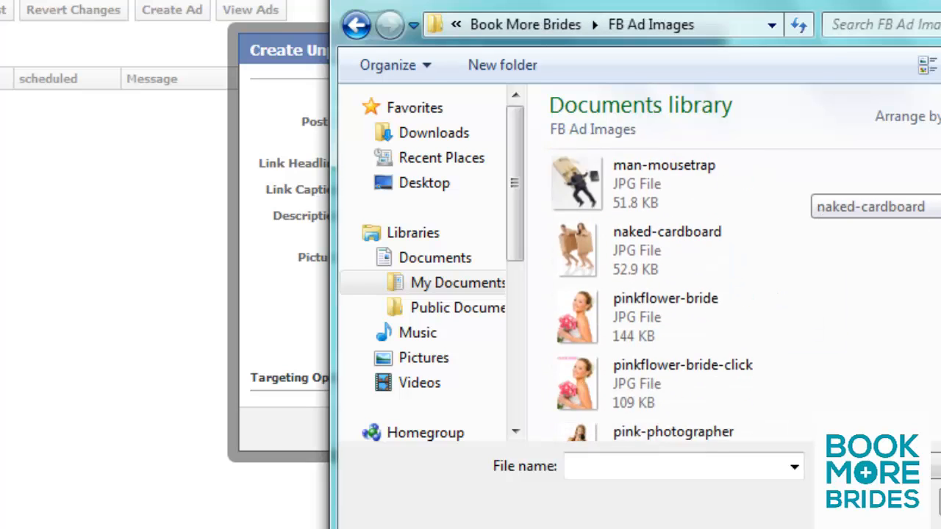
scroll(809, 191, down, 6)
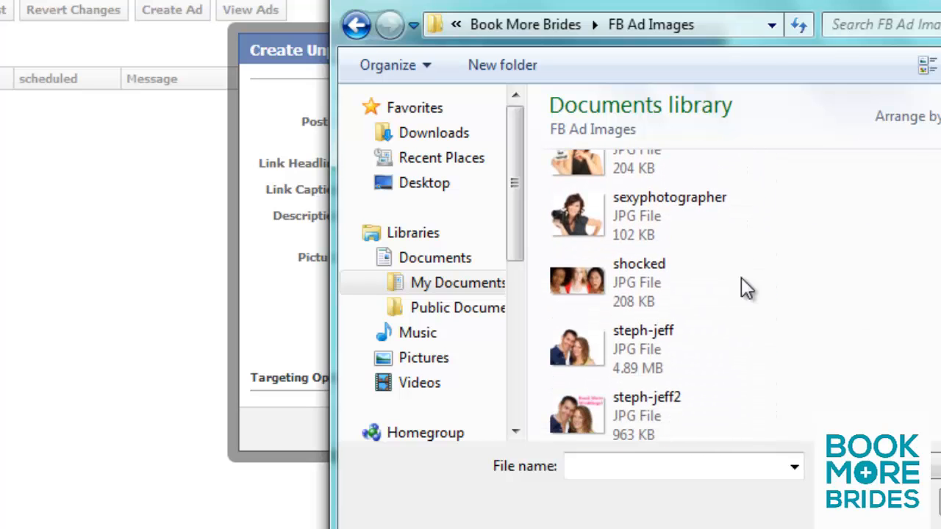
click(649, 299)
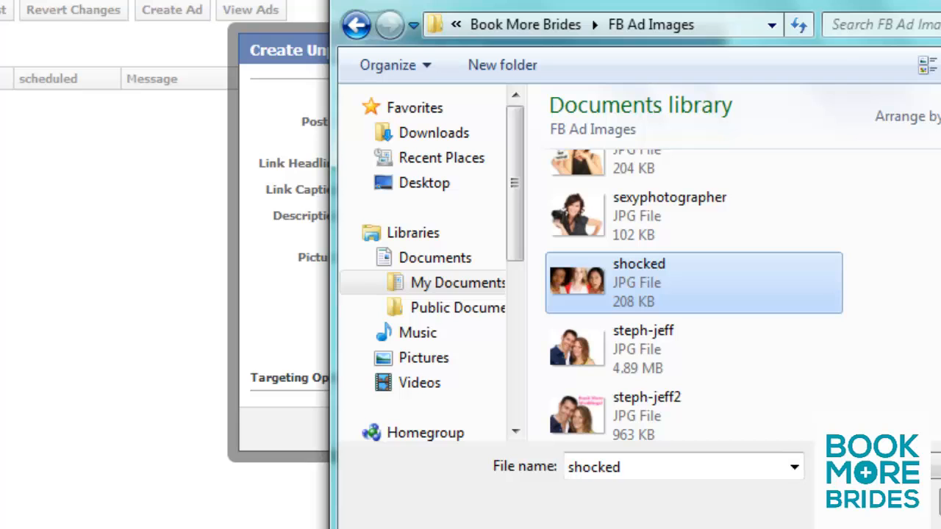
key(Return)
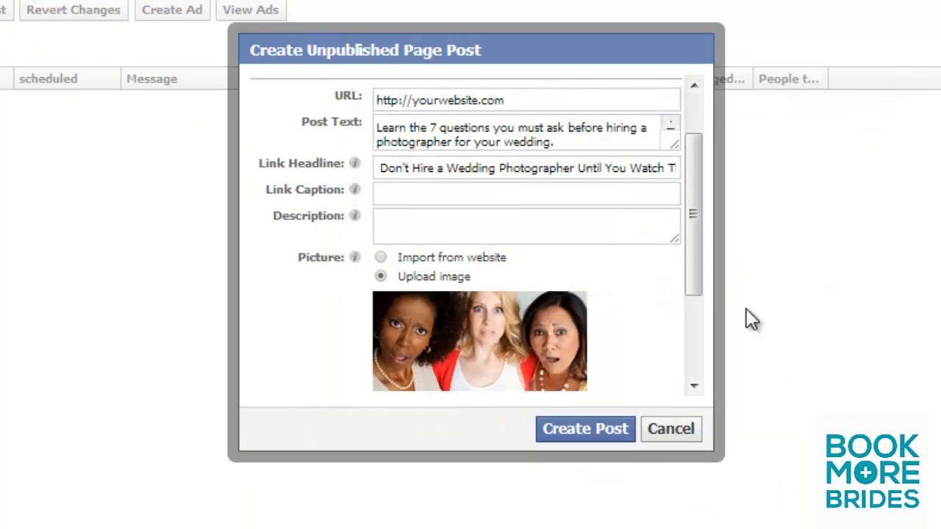
Step: Create the unpublished page post without language or location targeting and open its preview from the posts list
drag(693, 256, 725, 374)
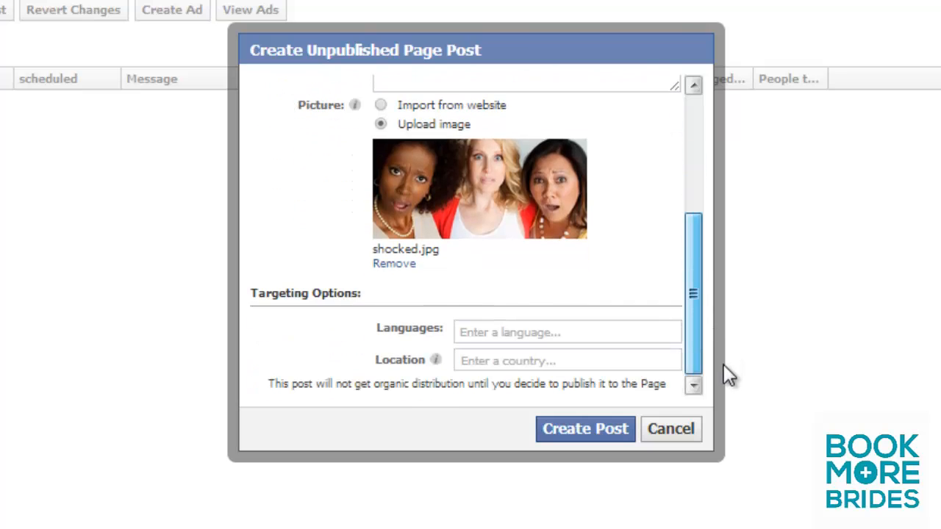
click(563, 433)
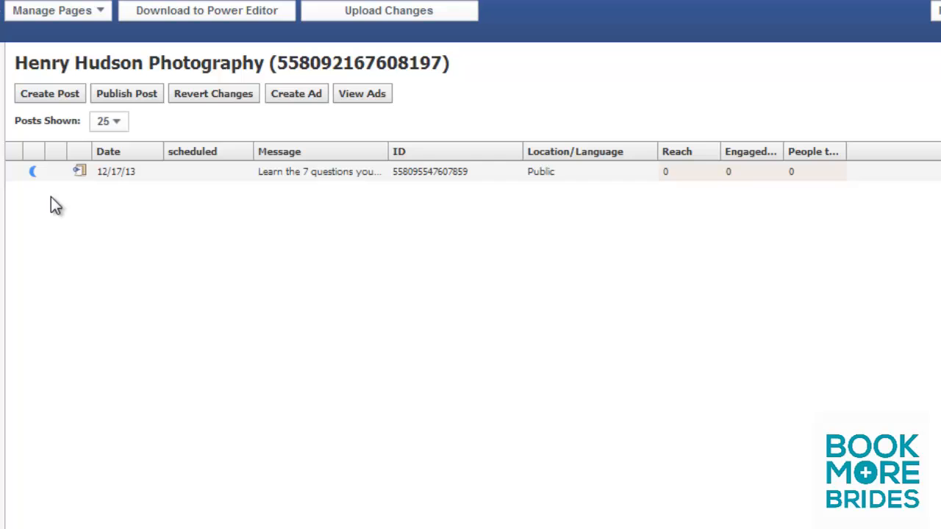
click(287, 173)
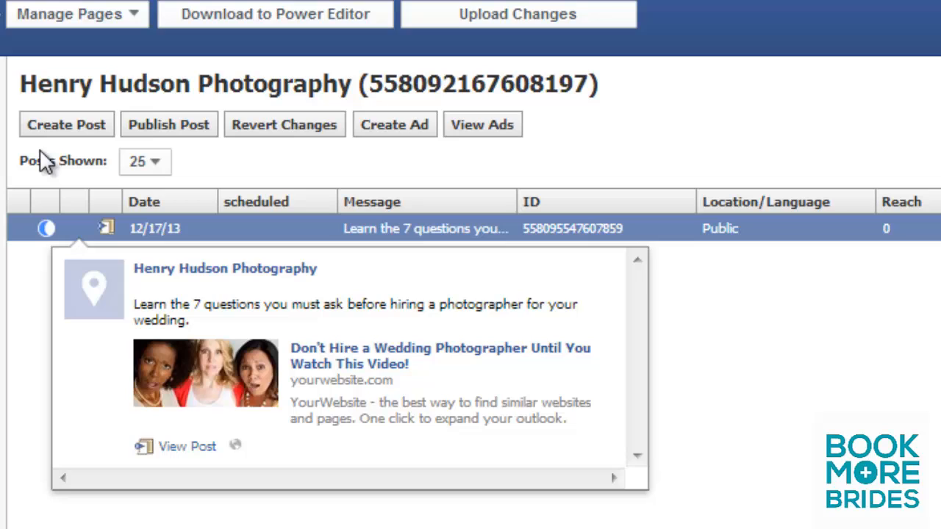
Step: Switch from Manage Pages back to the ad account and try to create an ad there
click(132, 15)
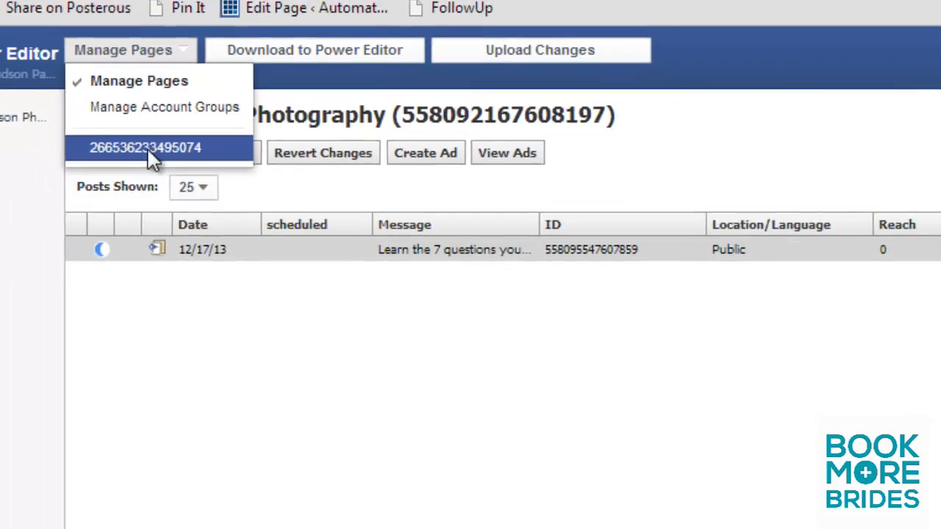
click(101, 132)
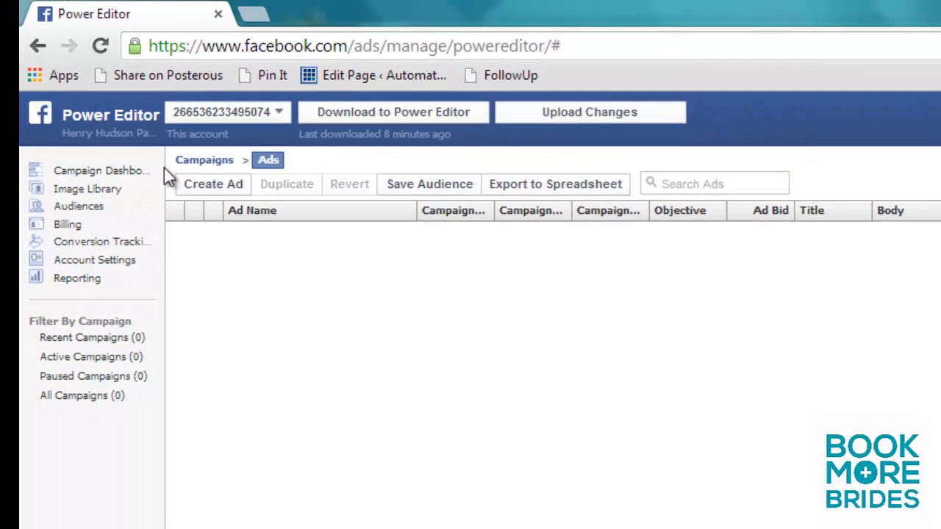
click(211, 187)
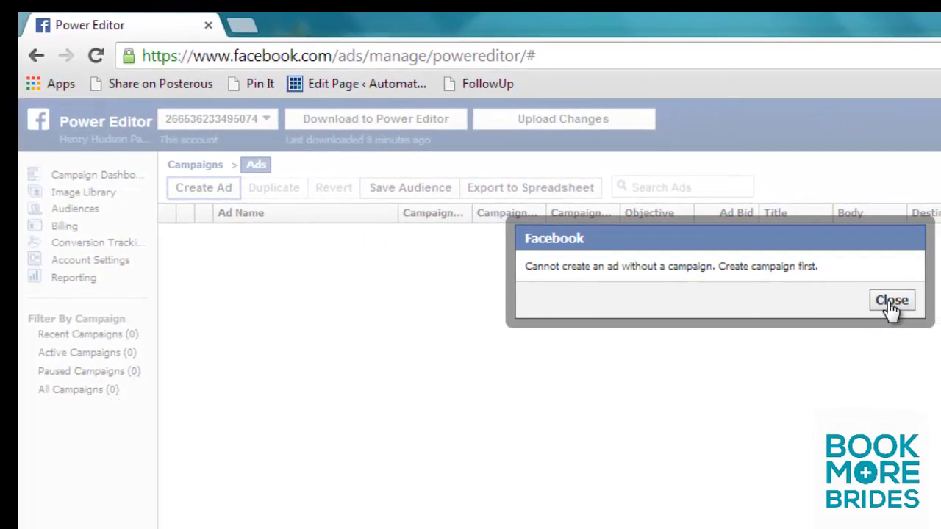
click(892, 301)
Step: Create a new campaign in the ad account and name it "HH Photo"
click(196, 165)
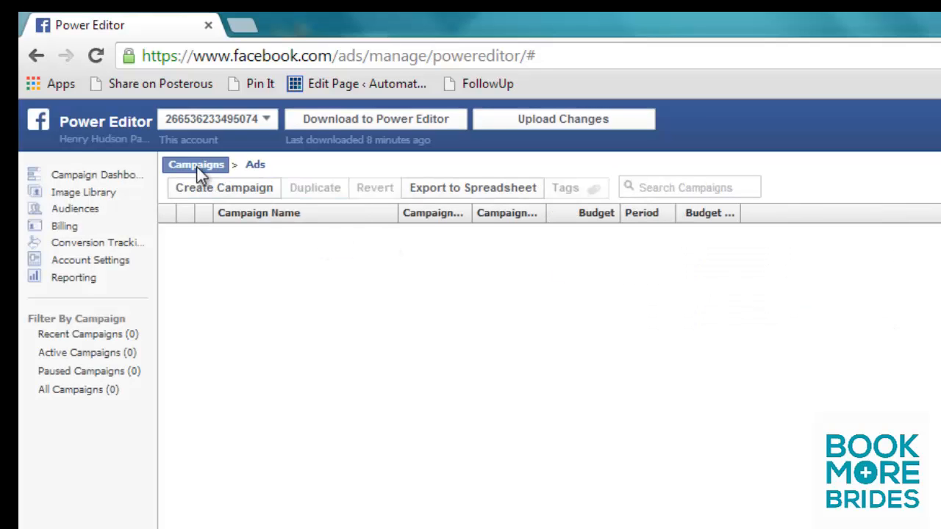
click(239, 190)
click(327, 527)
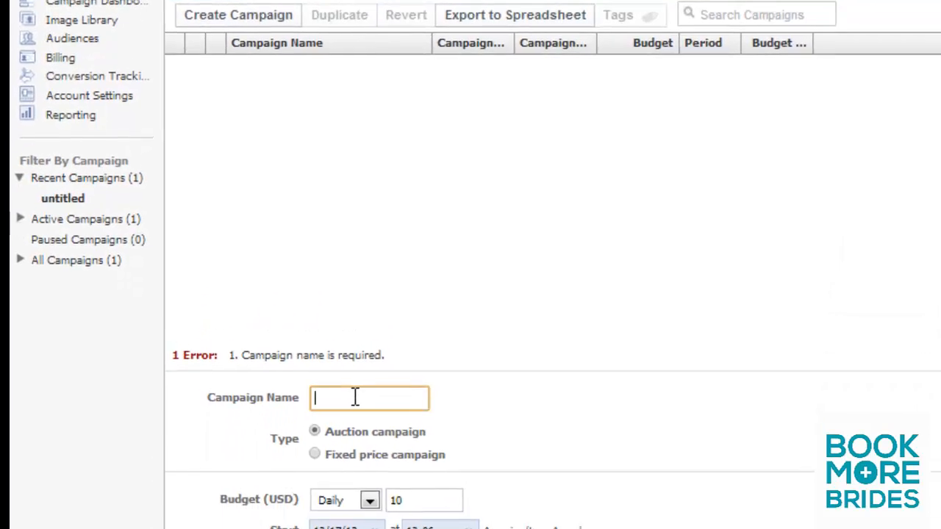
text(GG)
key(BackSpace)
key(BackSpace)
key(BackSpace)
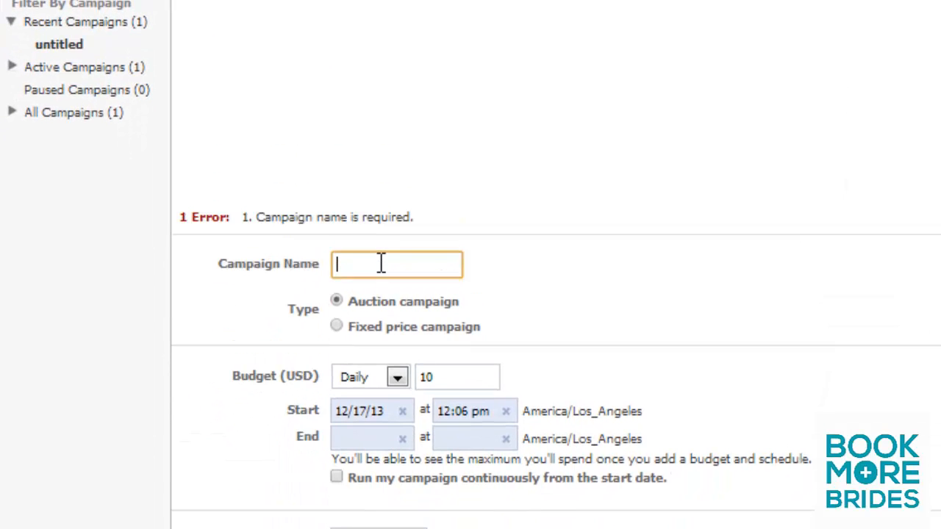
text(HH Pho)
key(BackSpace)
text(hoto)
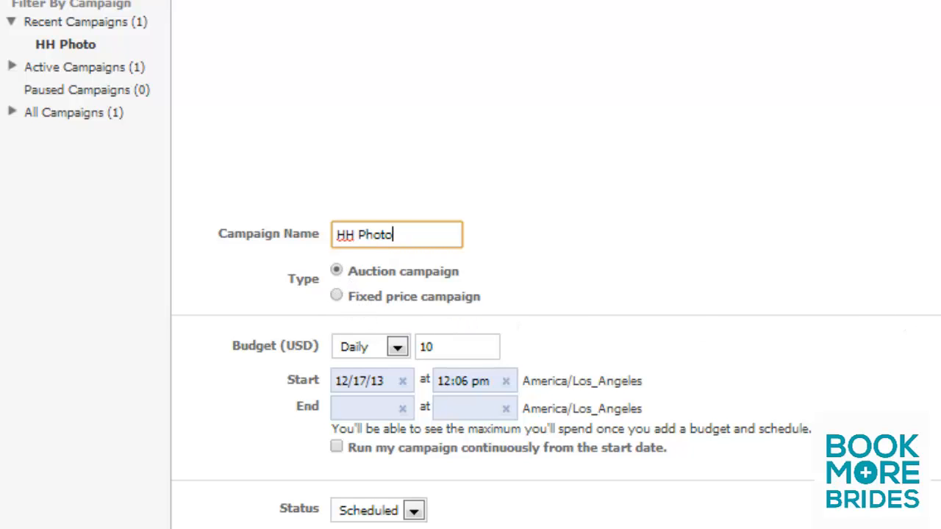
Step: Change the HH Photo campaign's budget type to Lifetime and set the amount to 100 USD
scroll(556, 368, down, 1)
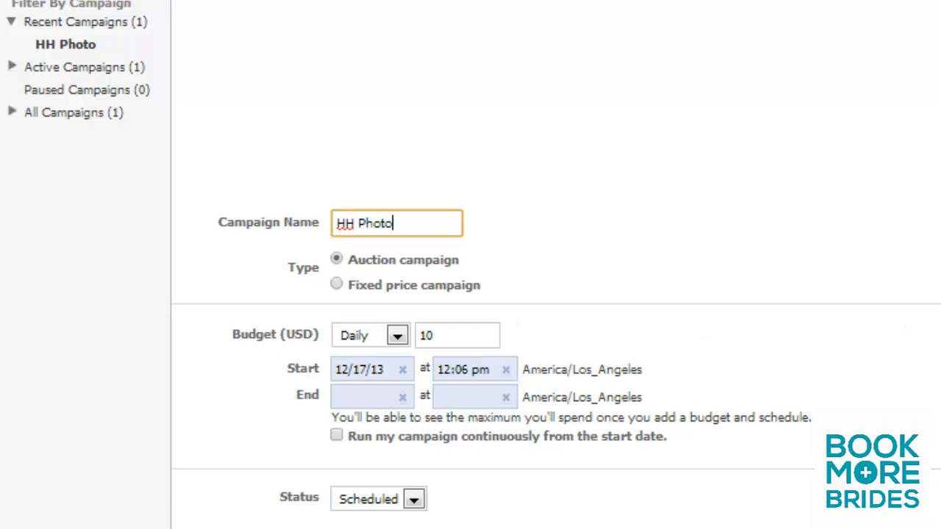
click(394, 338)
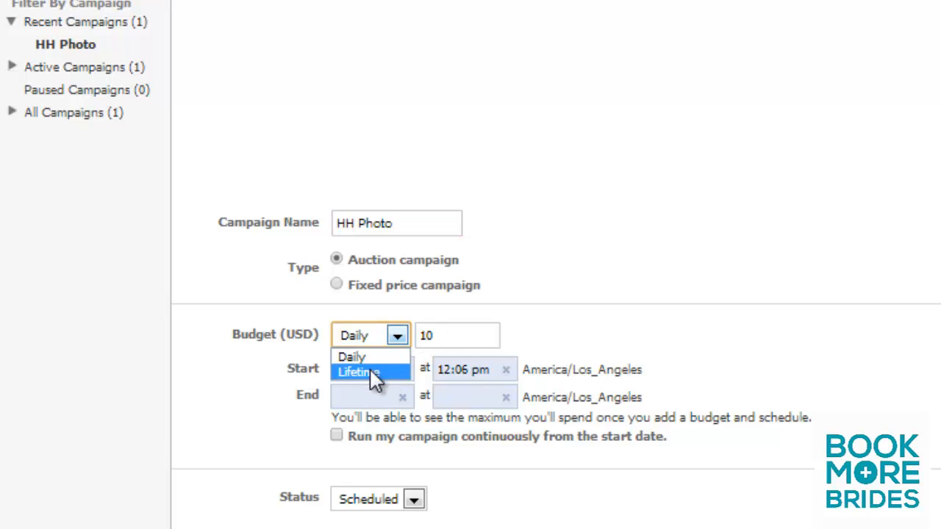
click(385, 372)
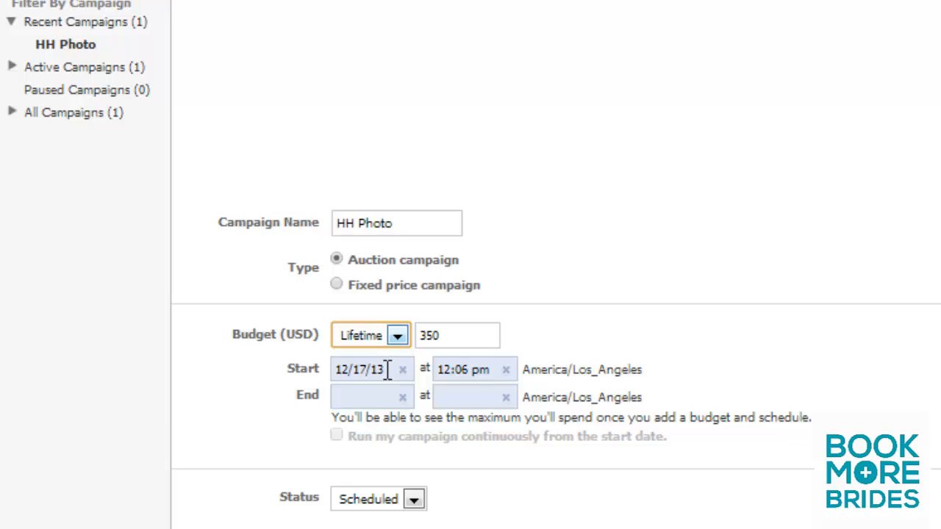
click(455, 336)
key(BackSpace)
key(BackSpace)
key(BackSpace)
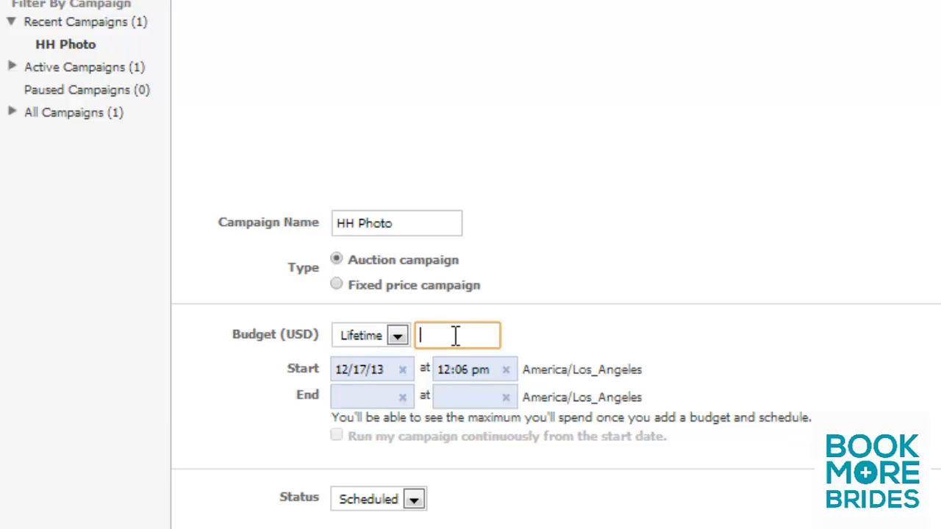
text(100)
click(691, 345)
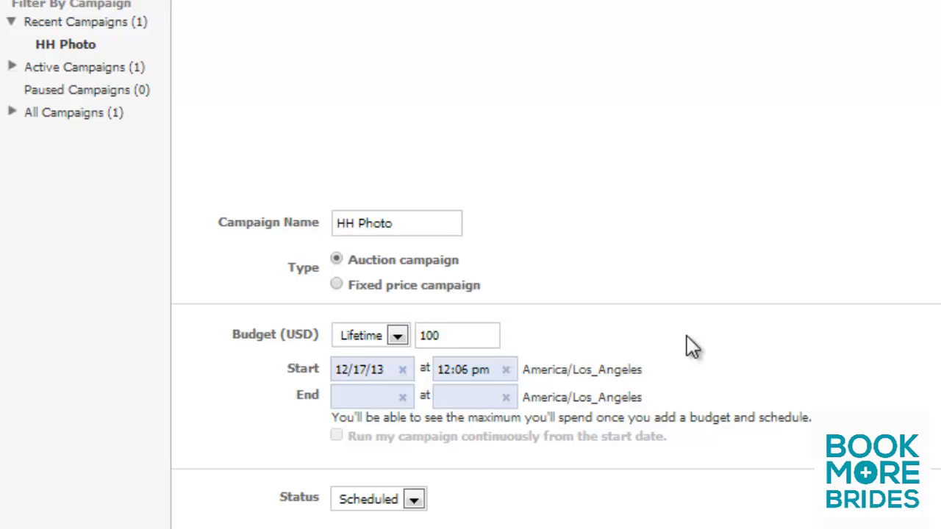
Step: Set the campaign's end date to 12/31/13 and fill in an end time
click(404, 399)
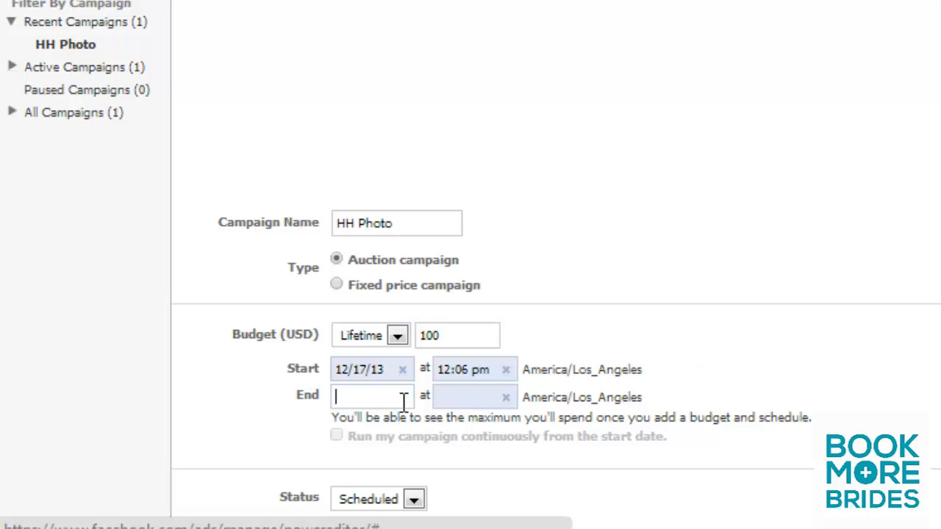
text(12/31)
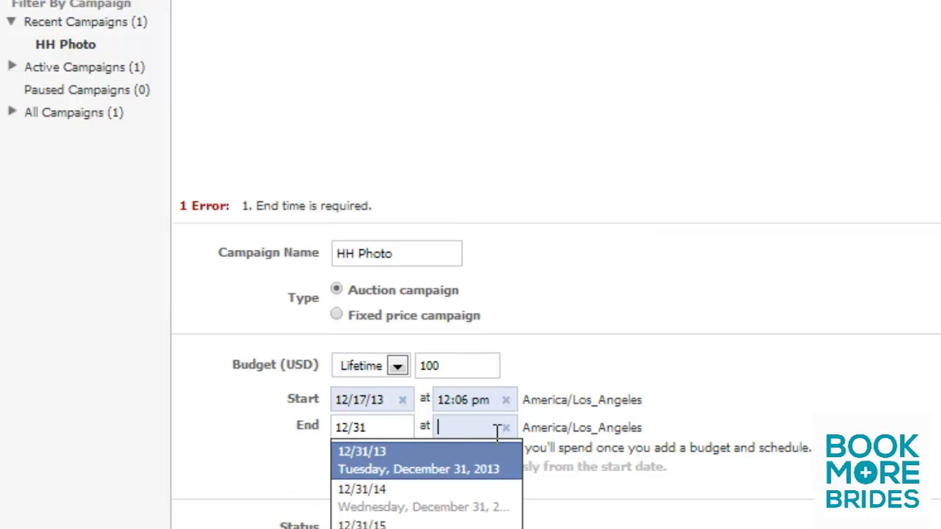
click(497, 429)
text(1)
click(497, 454)
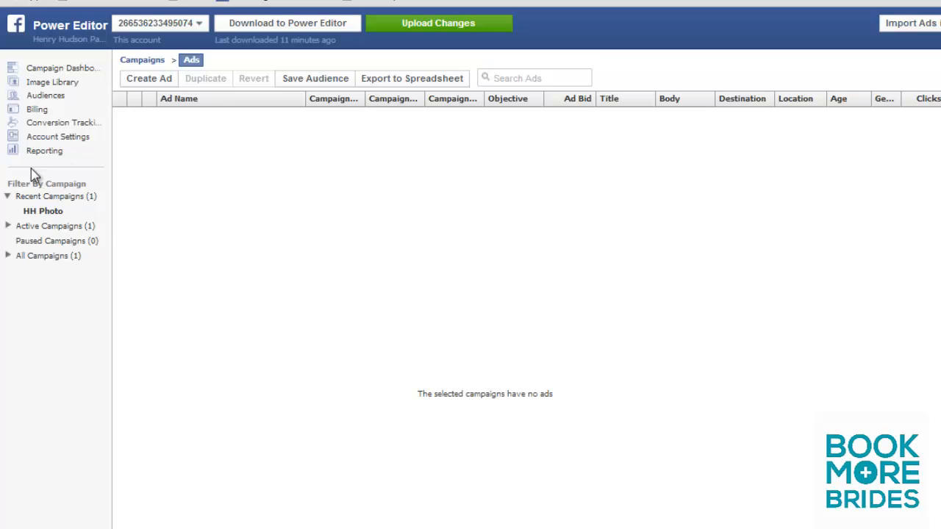
Step: Create a new ad in the HH Photo campaign and name it "HH Photo 1"
click(50, 210)
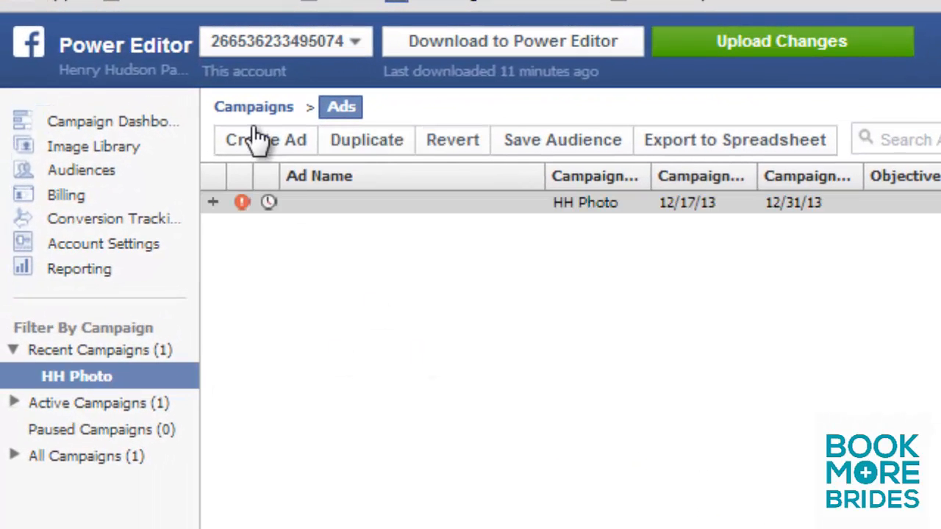
click(252, 143)
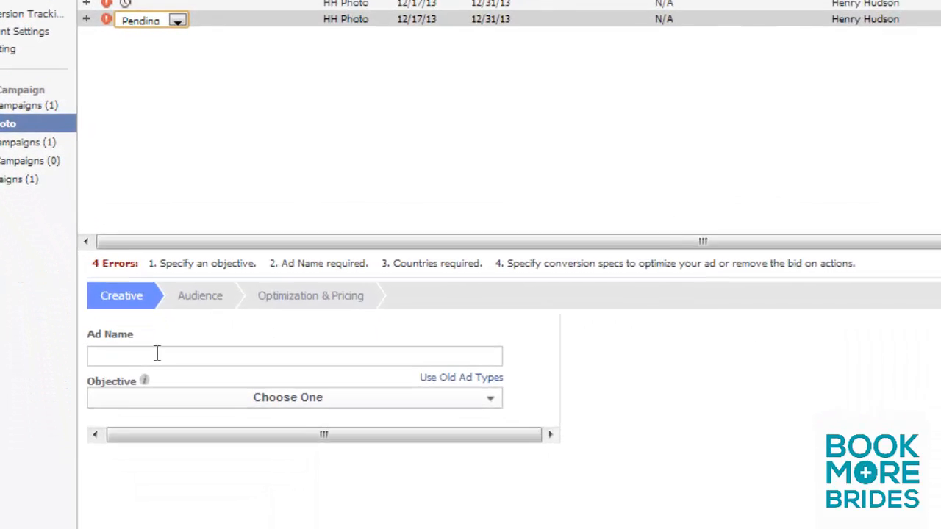
click(169, 395)
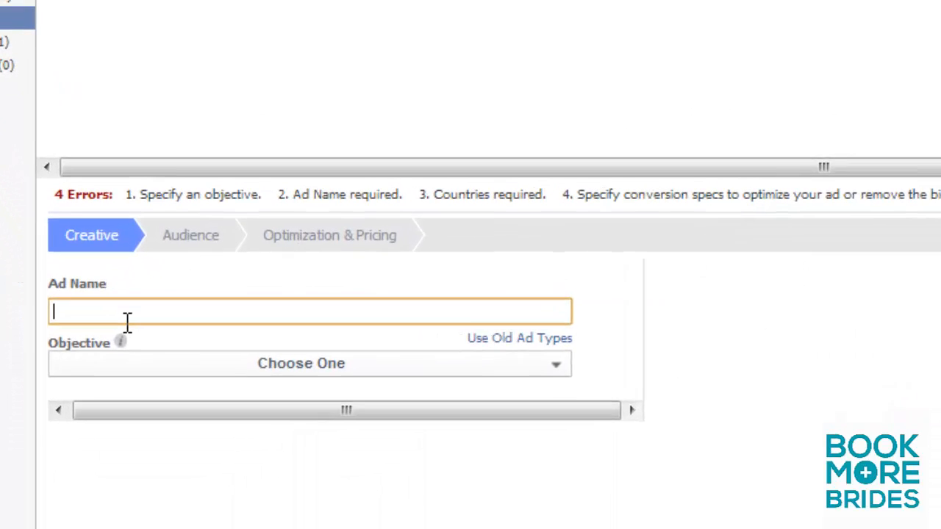
text(HH PGHot)
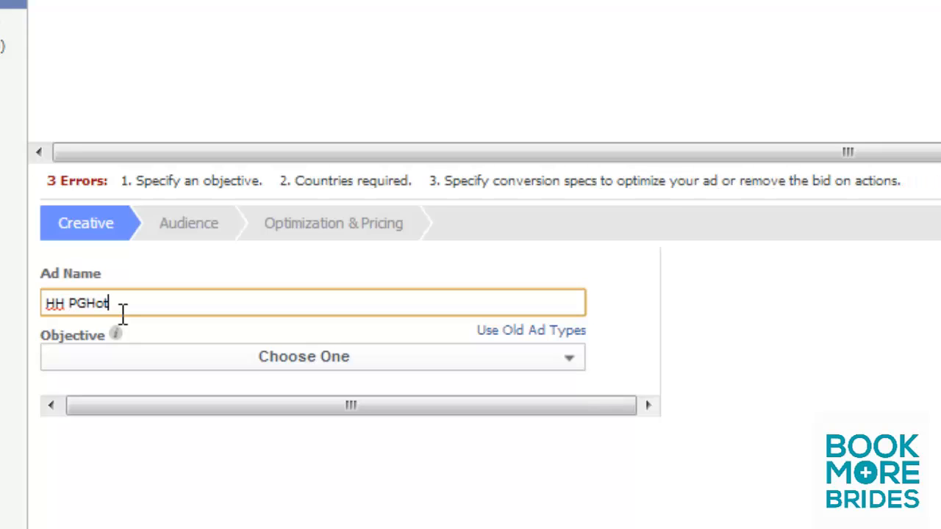
key(BackSpace)
key(BackSpace)
key(BackSpace)
key(BackSpace)
text(hoto 1)
Step: Set the ad's objective to Clicks to Website
click(571, 365)
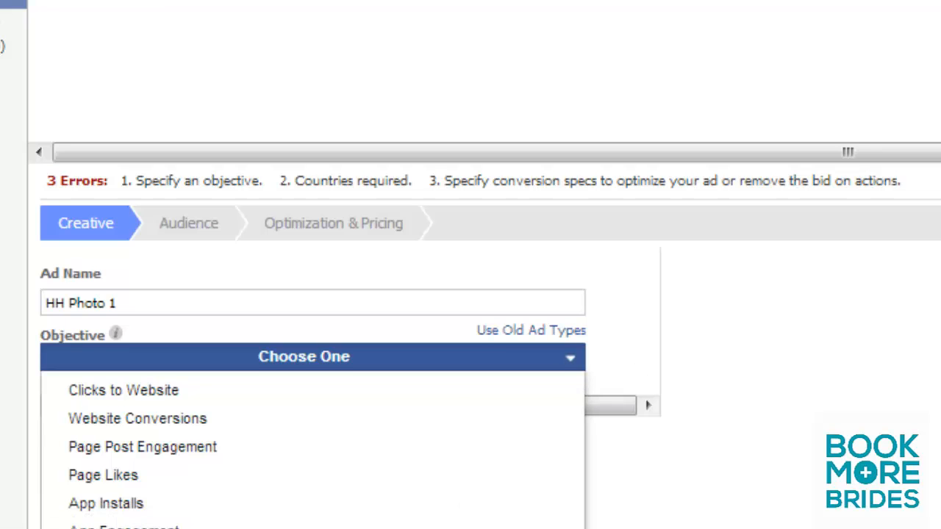
scroll(573, 370, down, 3)
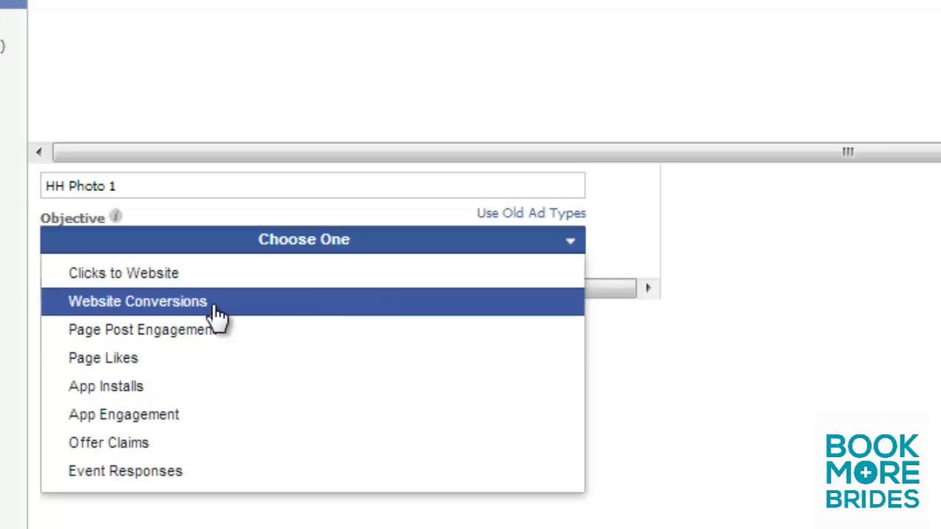
click(164, 278)
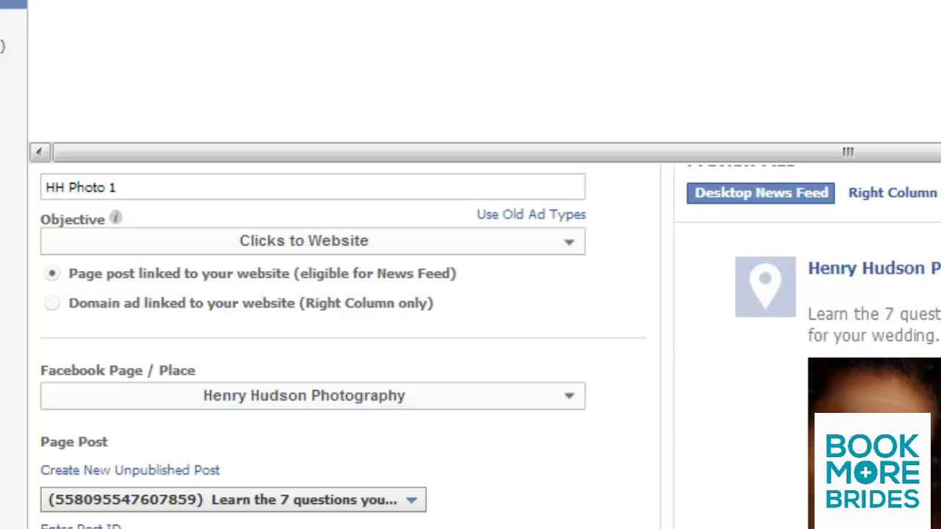
Step: Select the unpublished page post beginning "Learn the 7 questions you..." as the ad's page post
scroll(491, 347, down, 1)
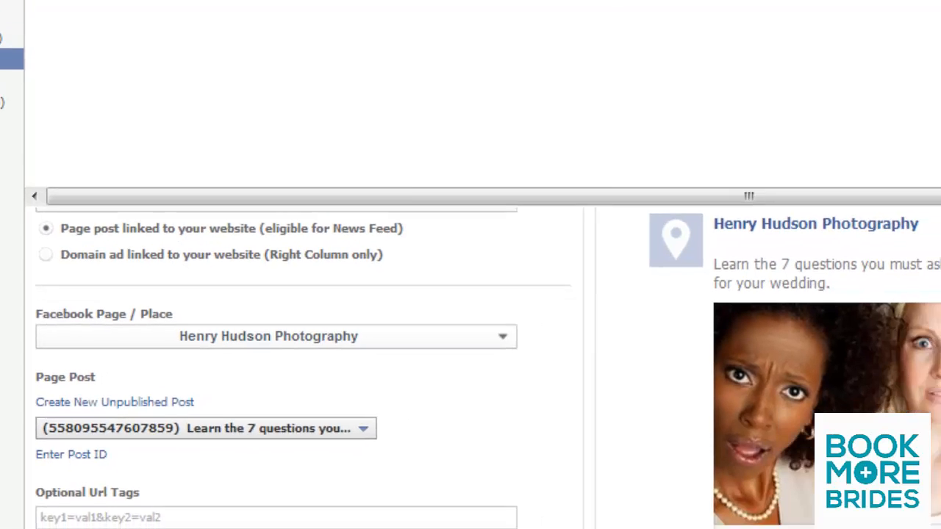
scroll(470, 368, down, 3)
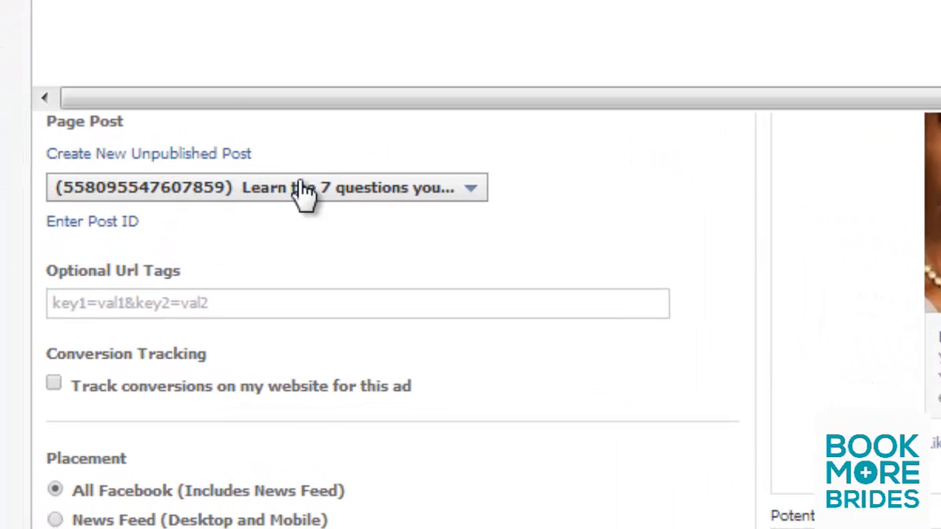
click(471, 210)
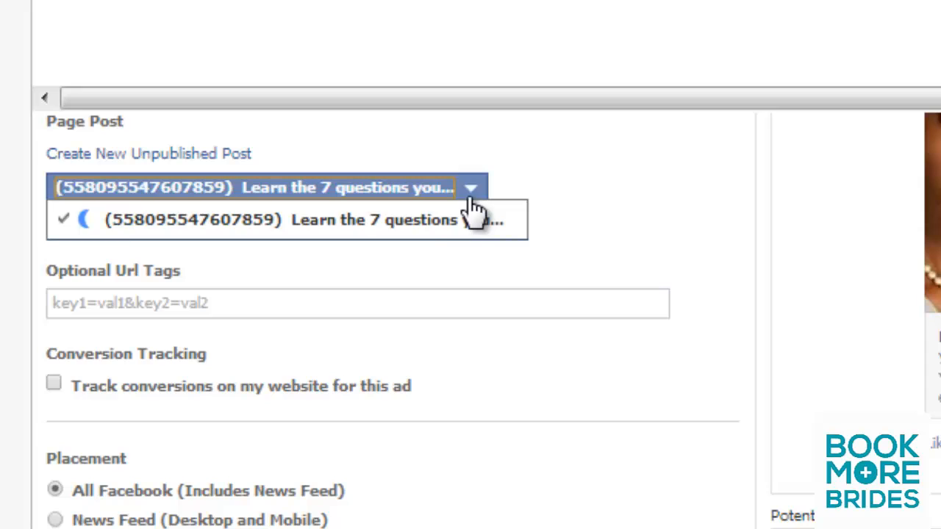
click(378, 220)
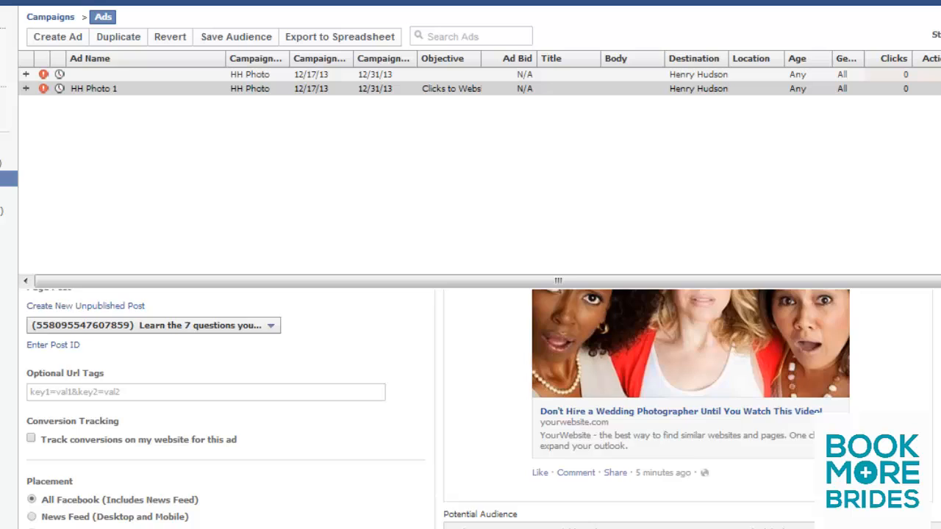
Step: Set the ad's placement to News Feed (Desktop and Mobile)
scroll(483, 409, down, 5)
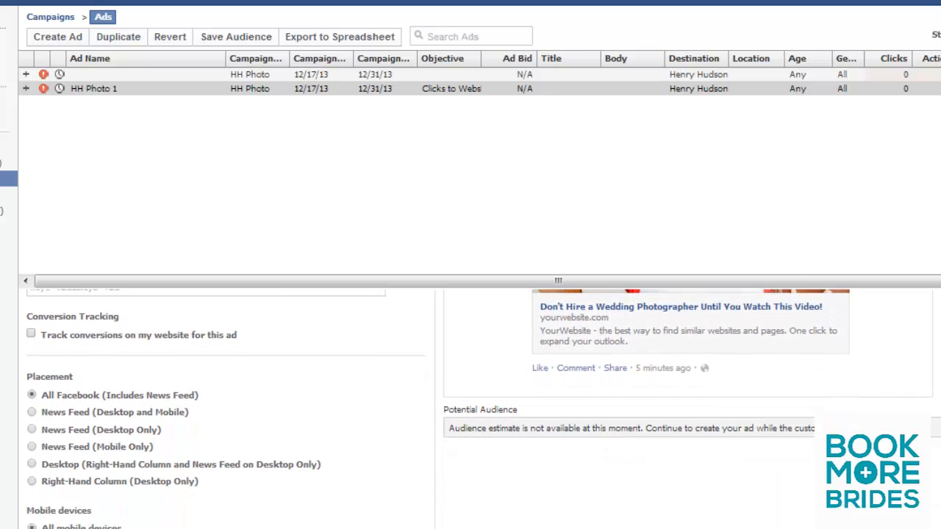
scroll(484, 409, down, 1)
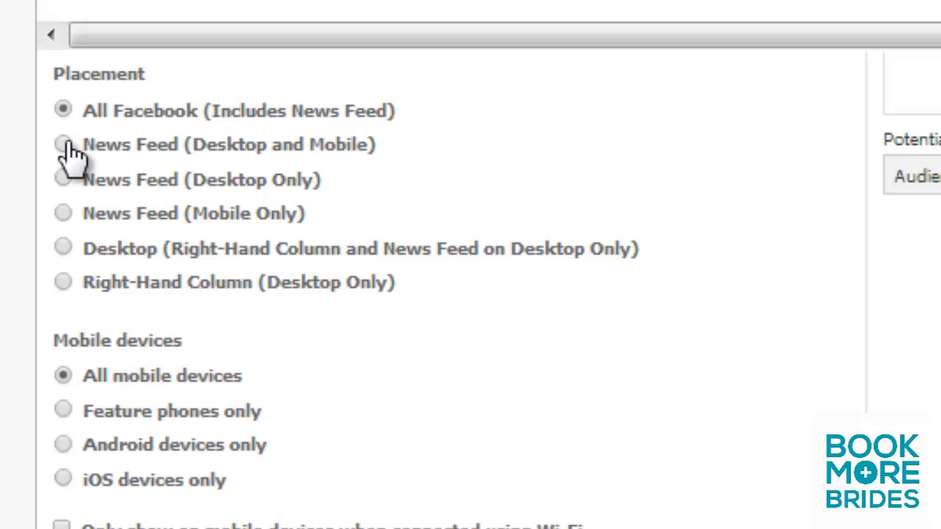
click(65, 146)
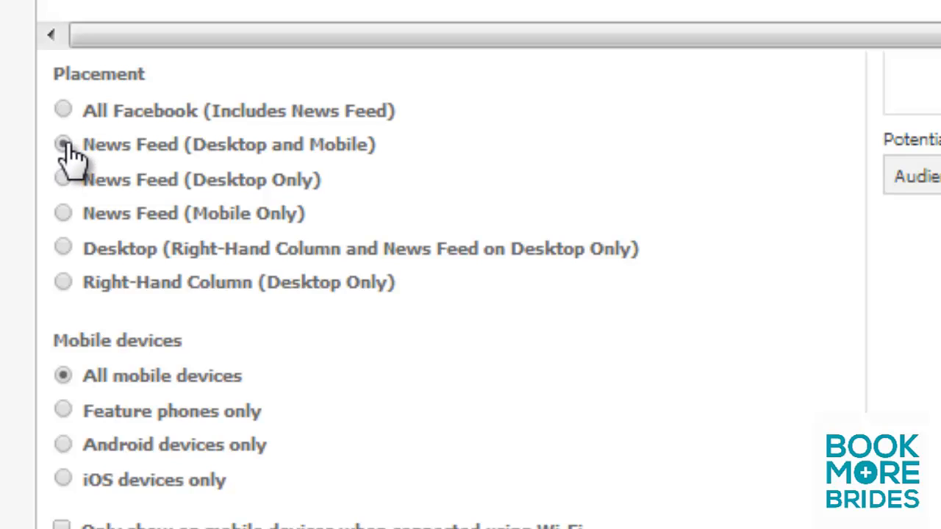
scroll(243, 236, down, 5)
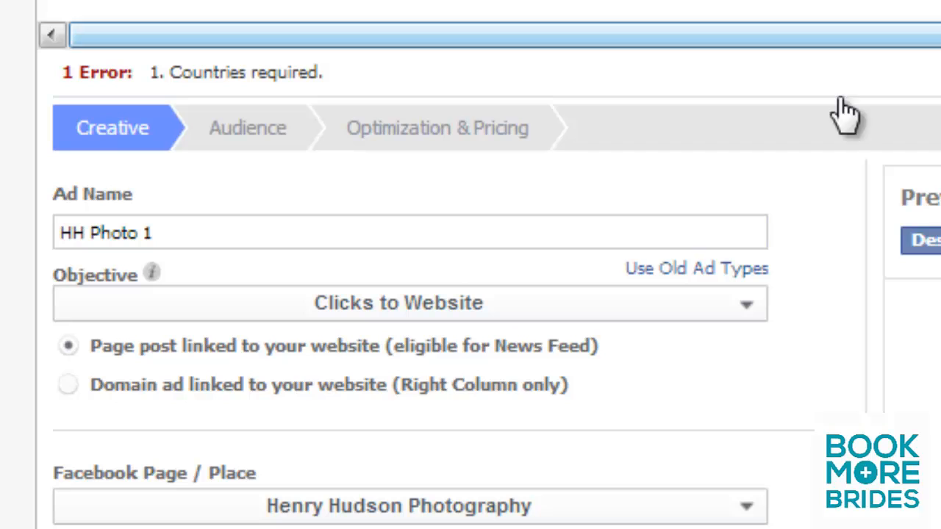
Step: Target the ad at the custom audience "HH Photo Leads" in the advanced audience settings
click(258, 129)
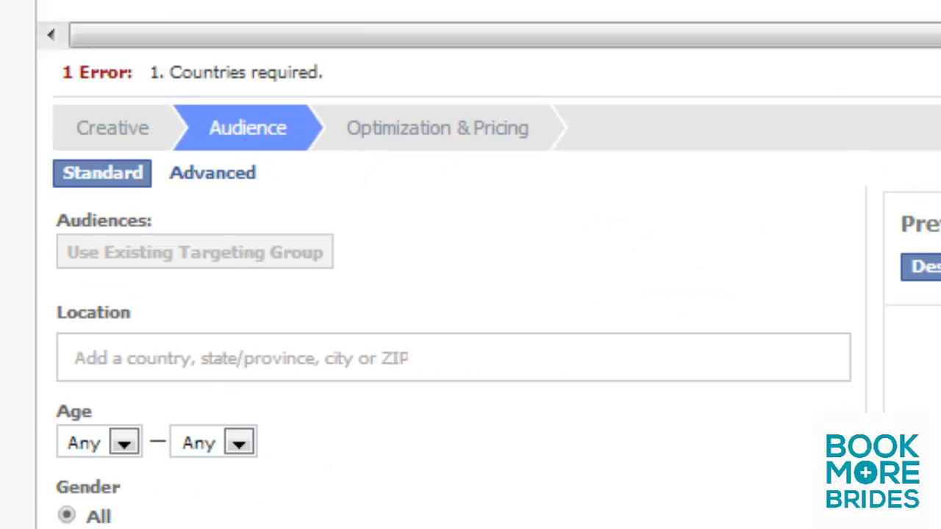
scroll(471, 294, down, 2)
scroll(471, 294, down, 5)
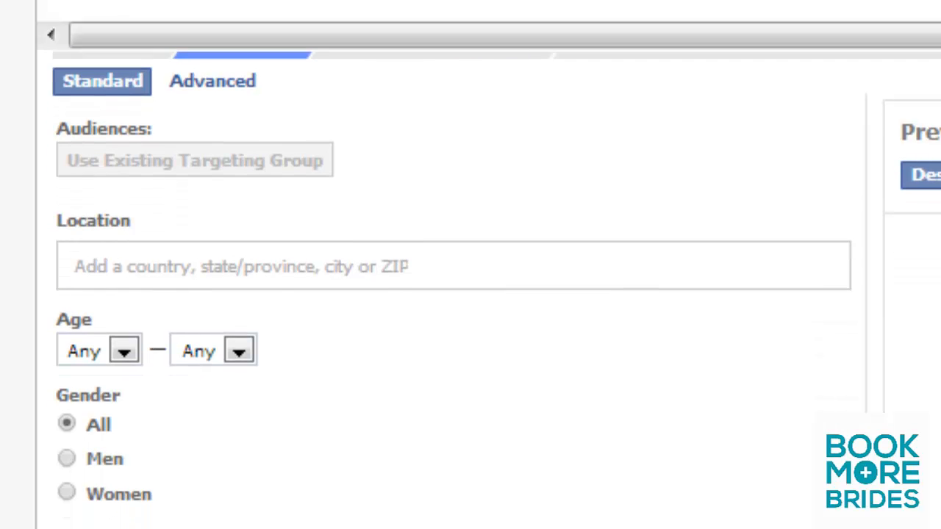
scroll(471, 295, up, 6)
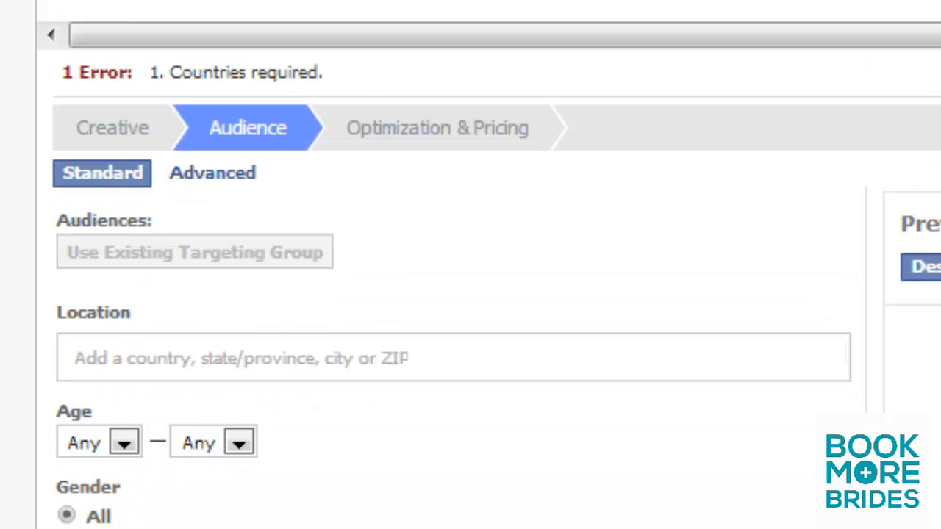
click(220, 177)
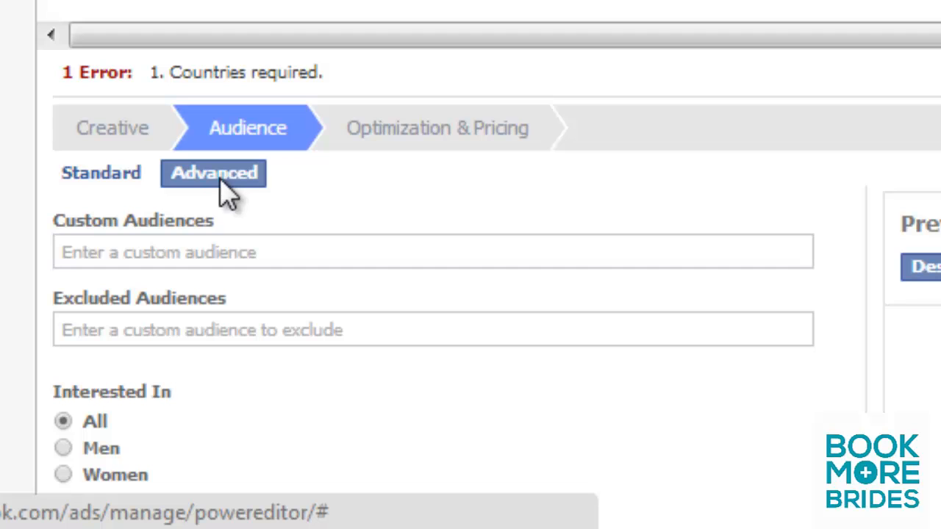
click(219, 252)
text(h)
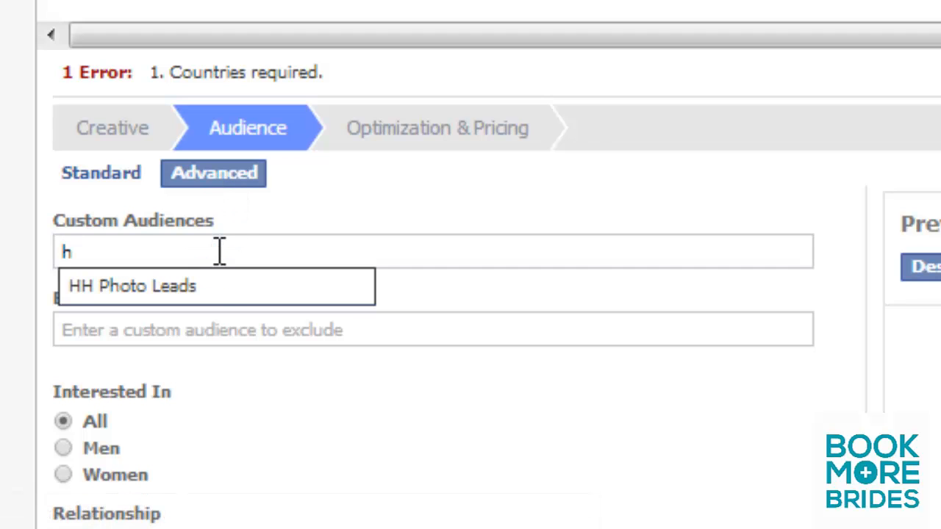
click(202, 294)
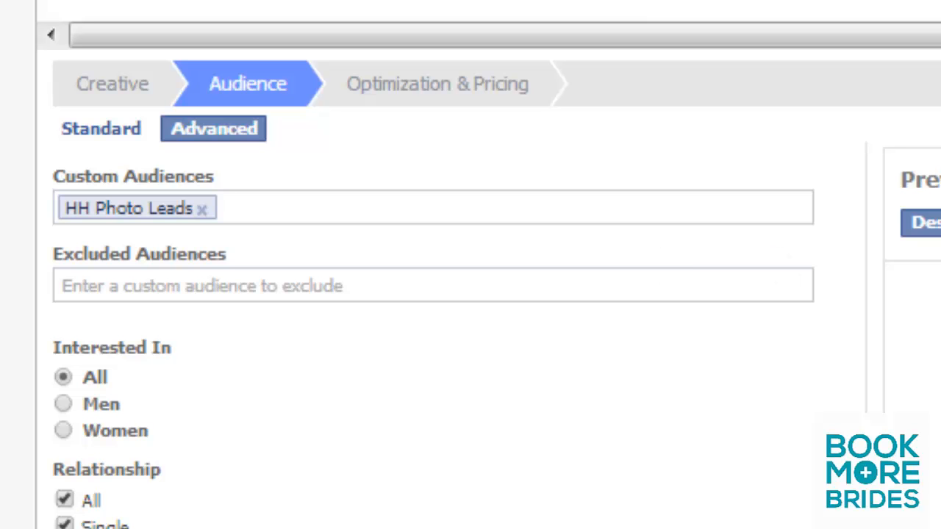
Step: Review the remaining advanced targeting options and the potential audience, and open the ad's optimization and pricing settings
scroll(441, 316, down, 4)
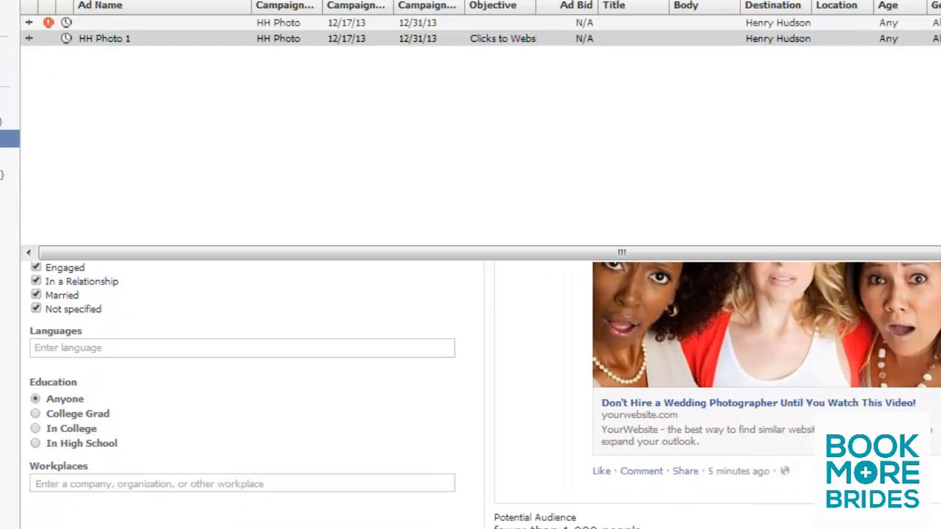
scroll(470, 397, down, 2)
scroll(471, 397, up, 3)
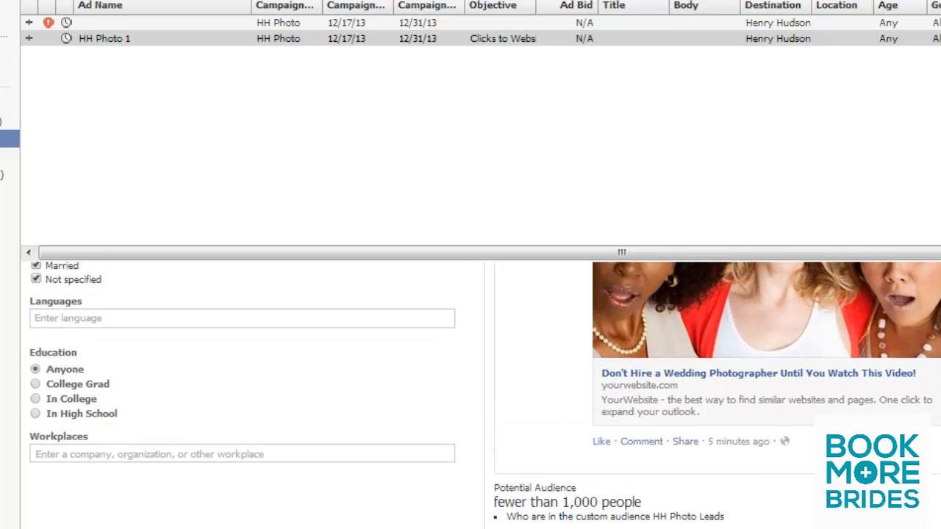
scroll(471, 397, down, 2)
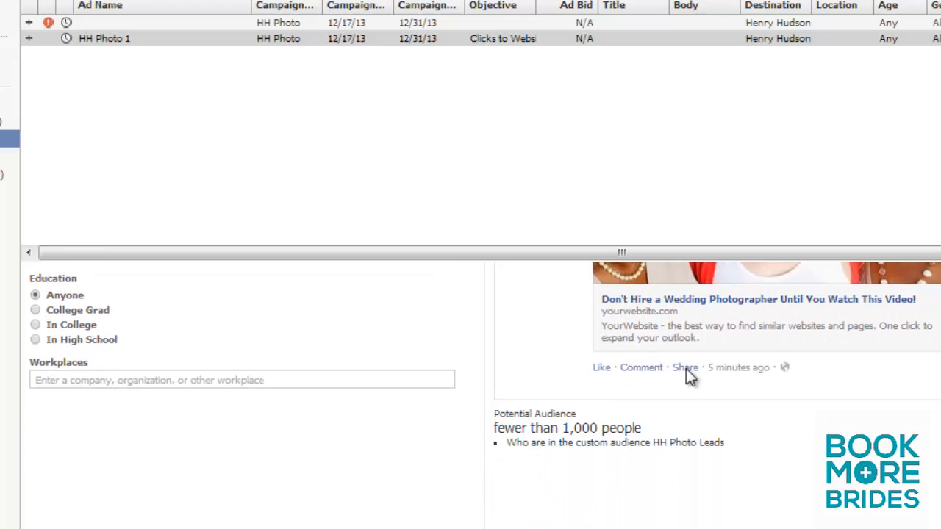
scroll(287, 279, up, 5)
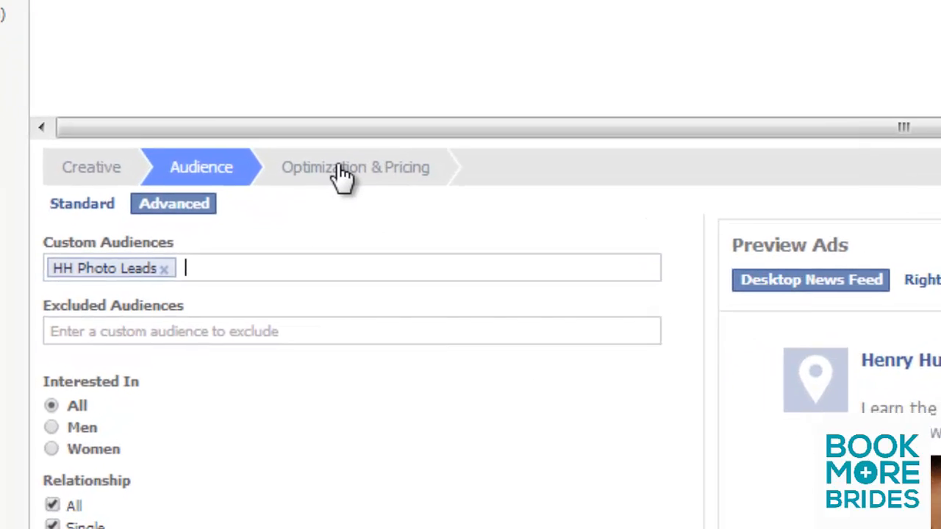
click(343, 174)
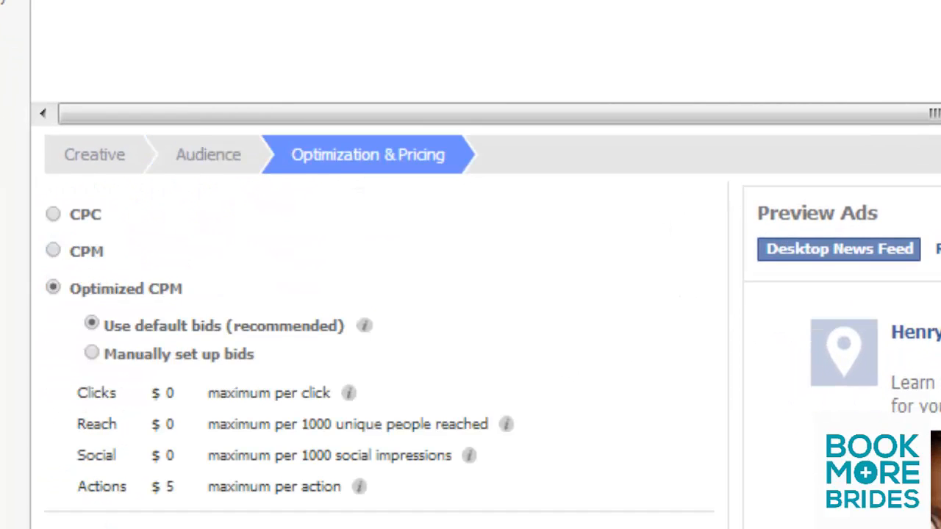
Step: Switch the ad's pricing to CPC and set the maximum bid per click to .50 USD
scroll(139, 248, down, 3)
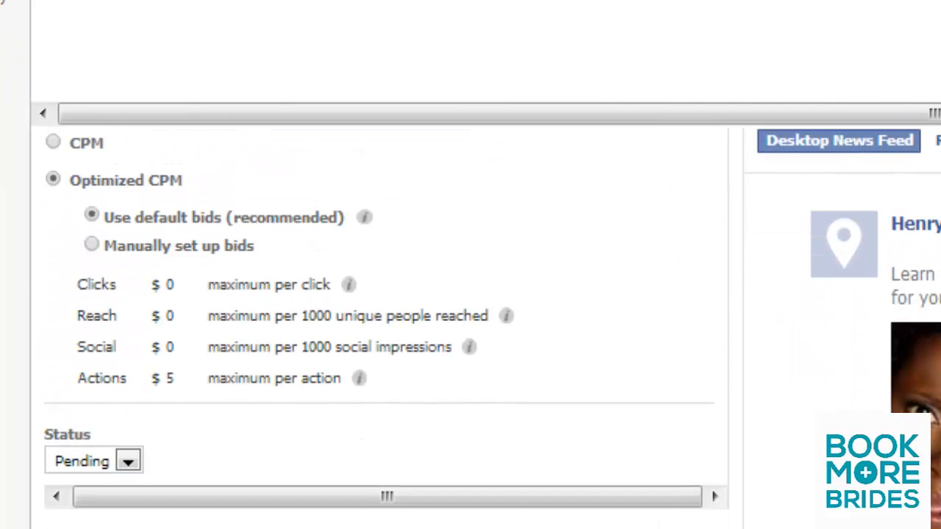
scroll(139, 248, up, 3)
click(53, 215)
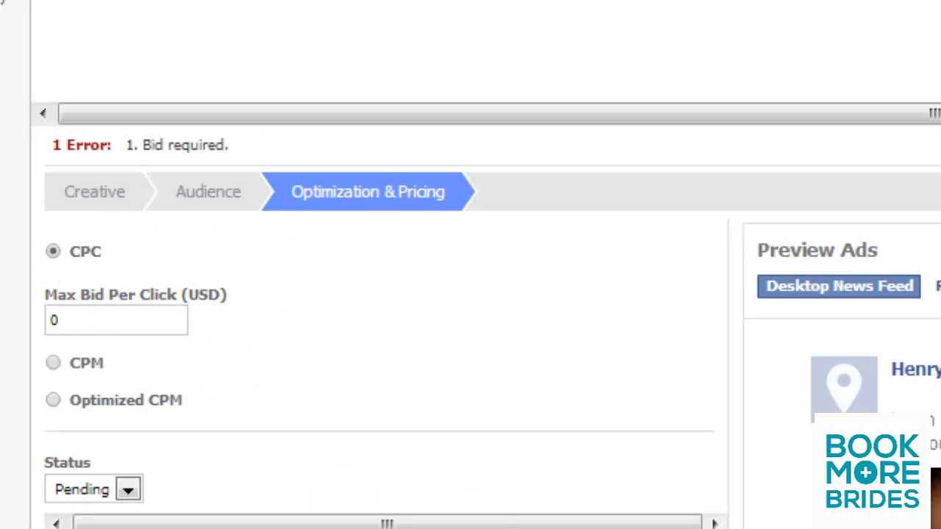
scroll(368, 331, down, 2)
scroll(368, 331, down, 1)
scroll(368, 331, up, 2)
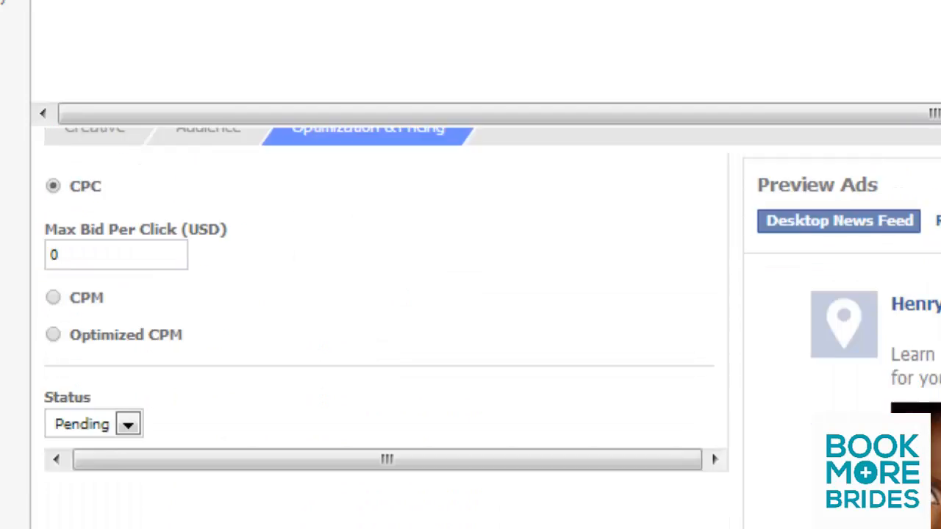
scroll(368, 330, down, 5)
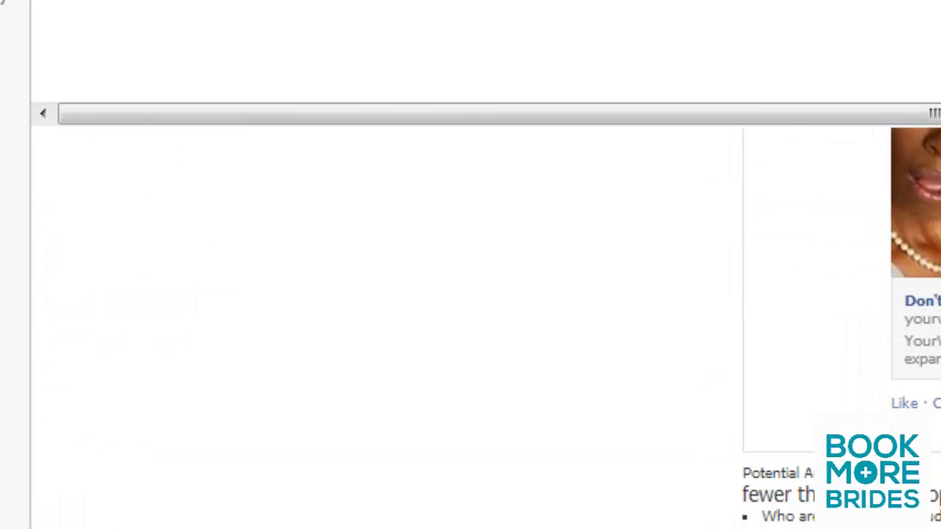
scroll(368, 331, up, 5)
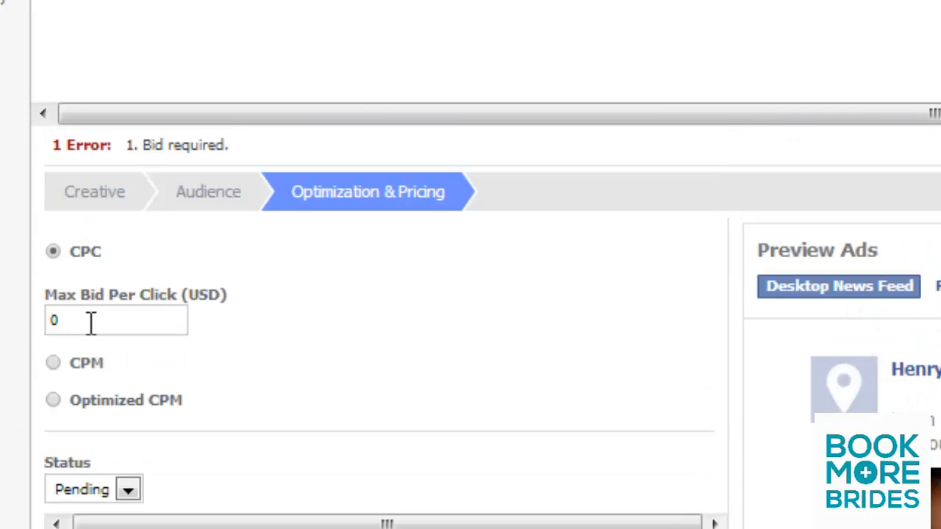
click(89, 323)
key(BackSpace)
text(.50)
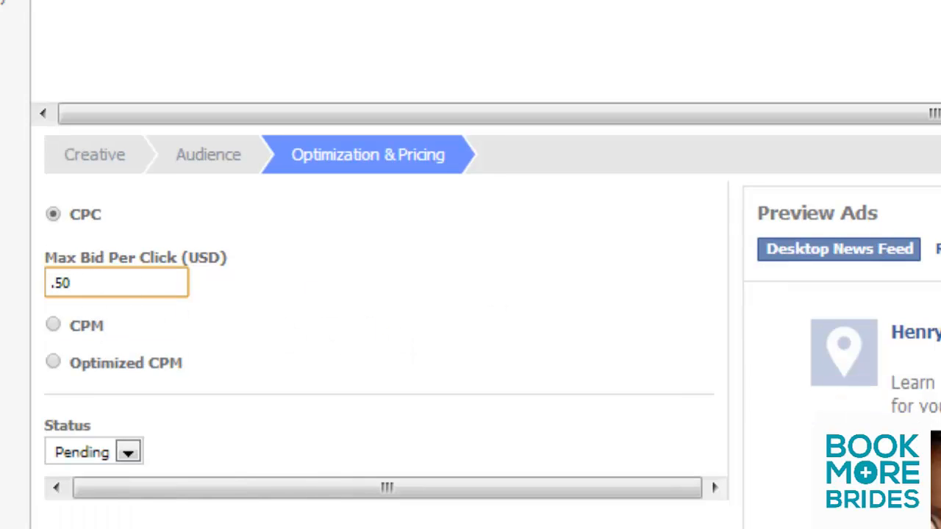
Step: Upload the campaign and ad changes to Facebook, continuing despite the errors in the selected ads, and dismiss the upload report
scroll(386, 331, down, 2)
scroll(386, 331, up, 2)
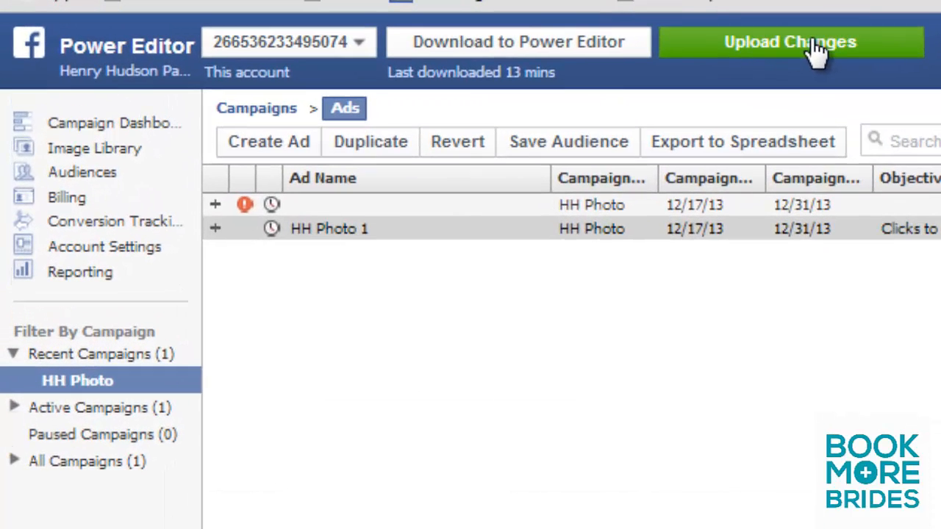
click(816, 45)
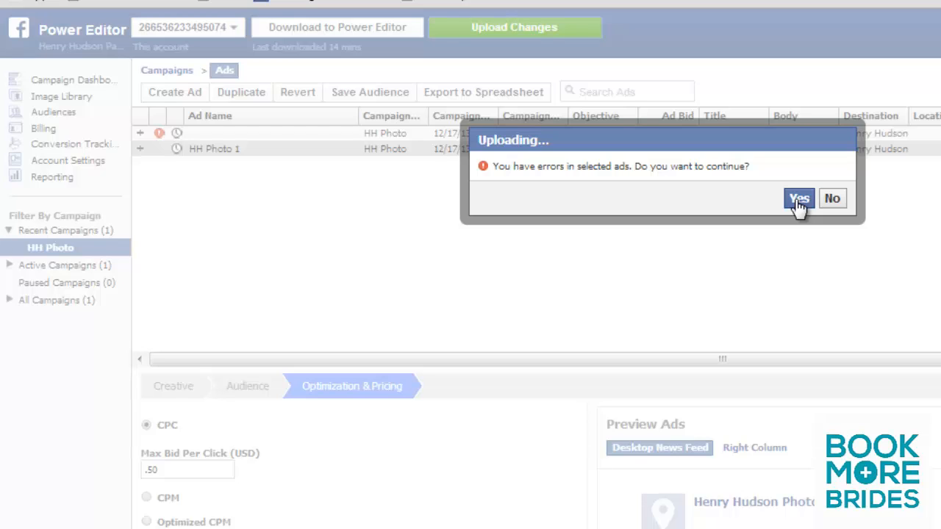
click(799, 199)
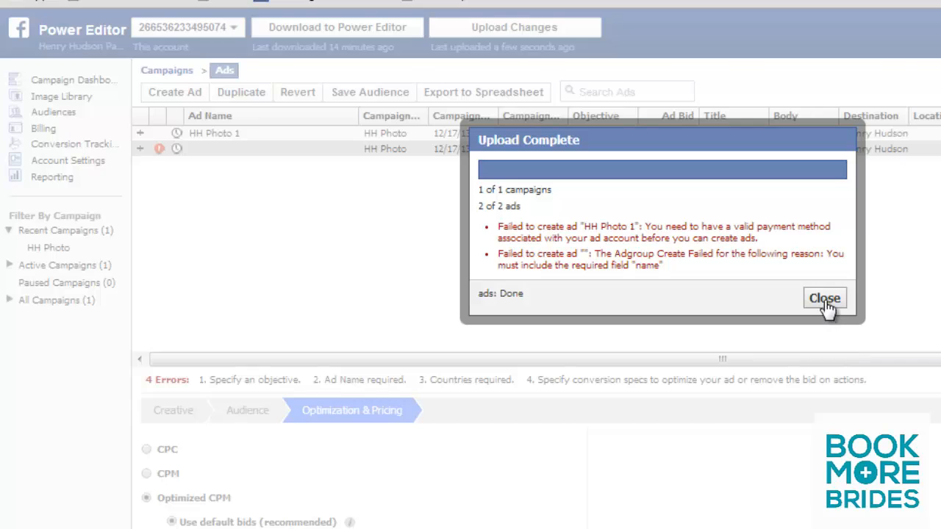
click(824, 298)
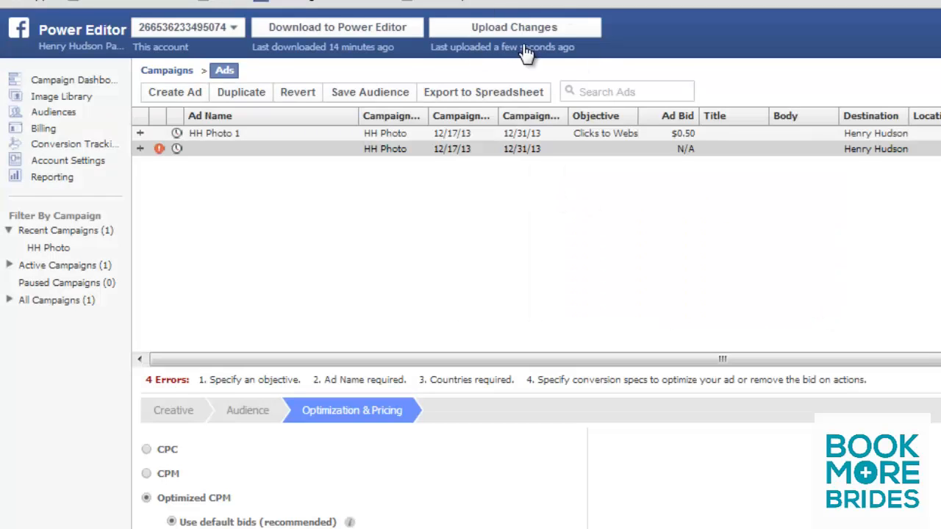